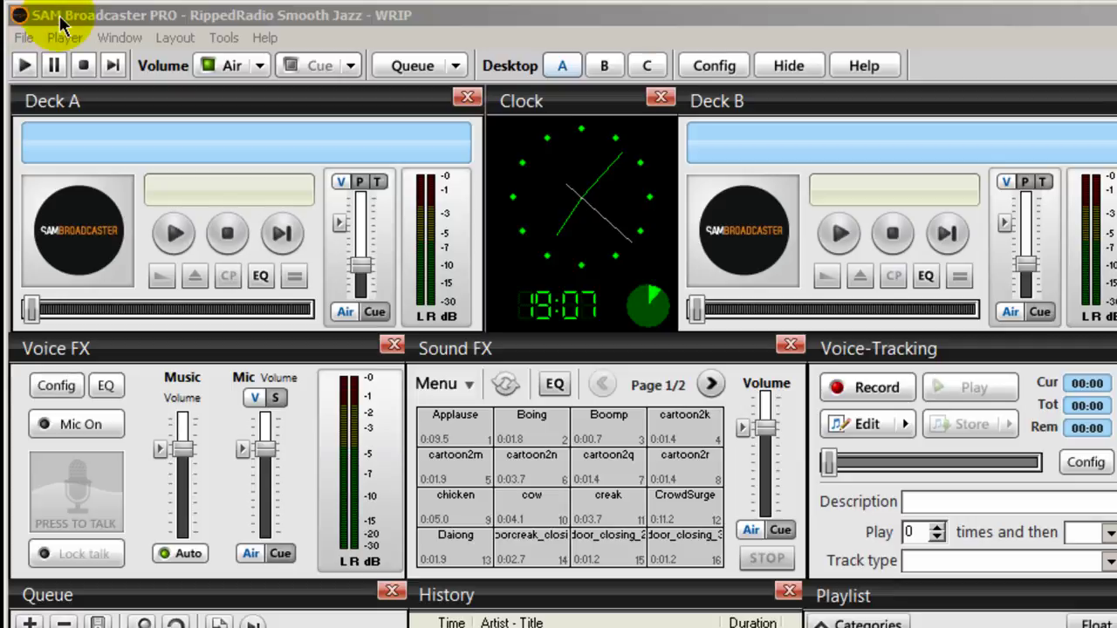
# Save the current configuration.
pyautogui.click(23, 38)
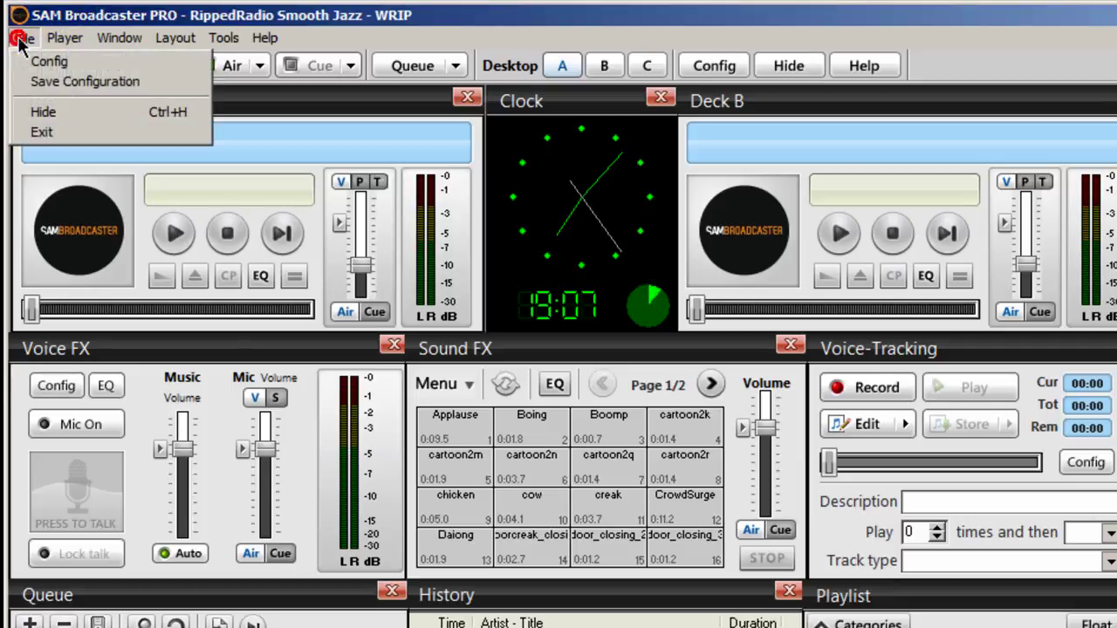
pyautogui.click(73, 82)
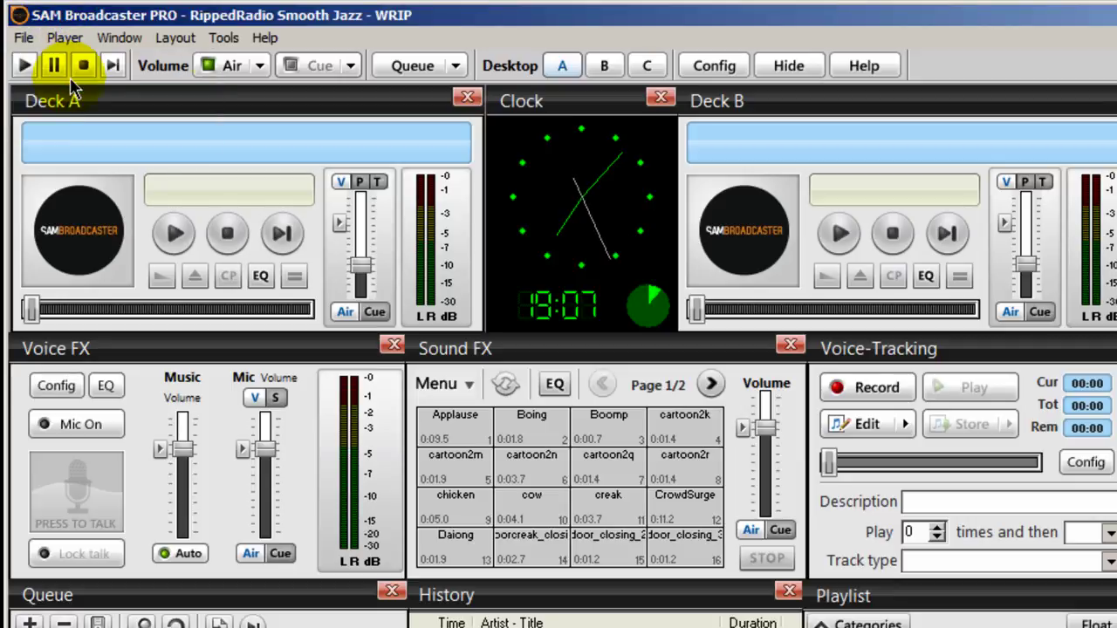
# Review the configuration pages from Station Details through Registration Key and cancel the settings without changing anything.
pyautogui.click(717, 74)
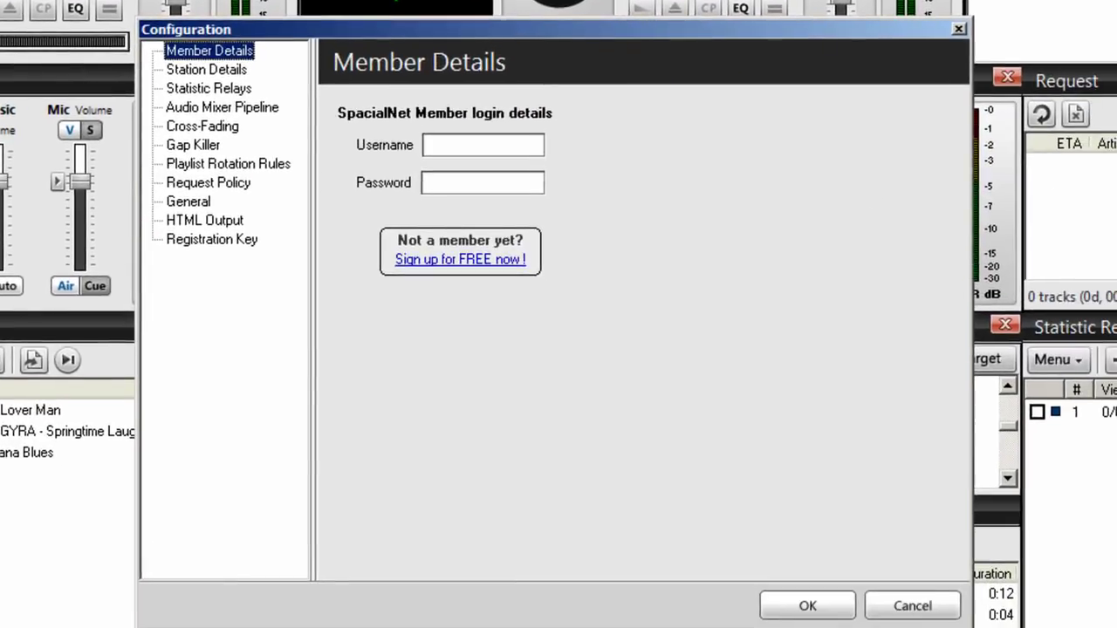
pyautogui.click(206, 69)
pyautogui.click(209, 88)
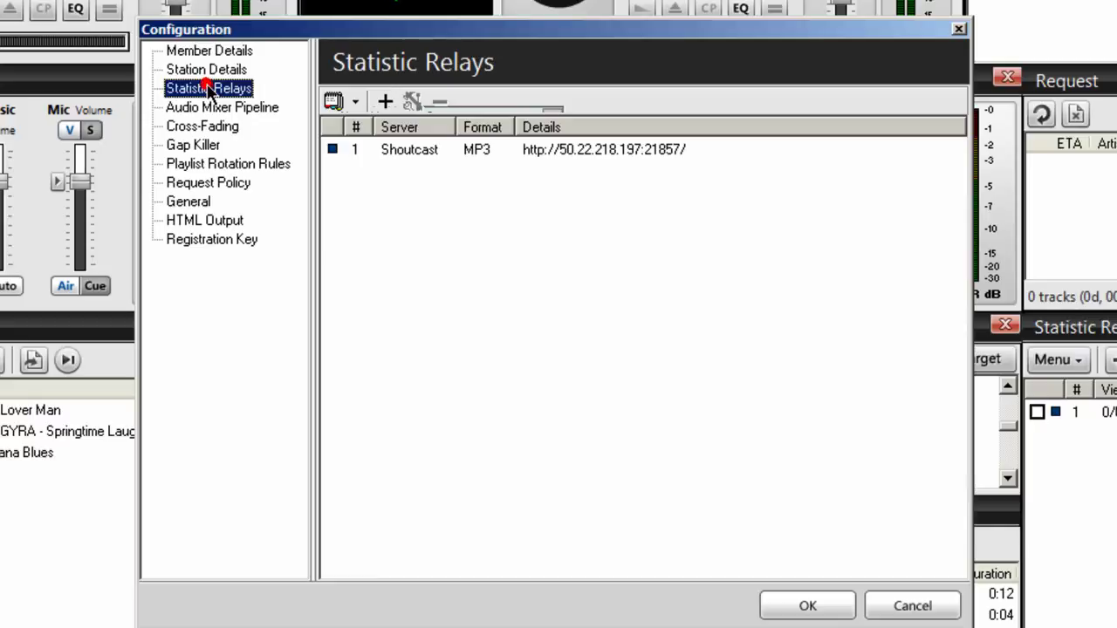
pyautogui.click(205, 108)
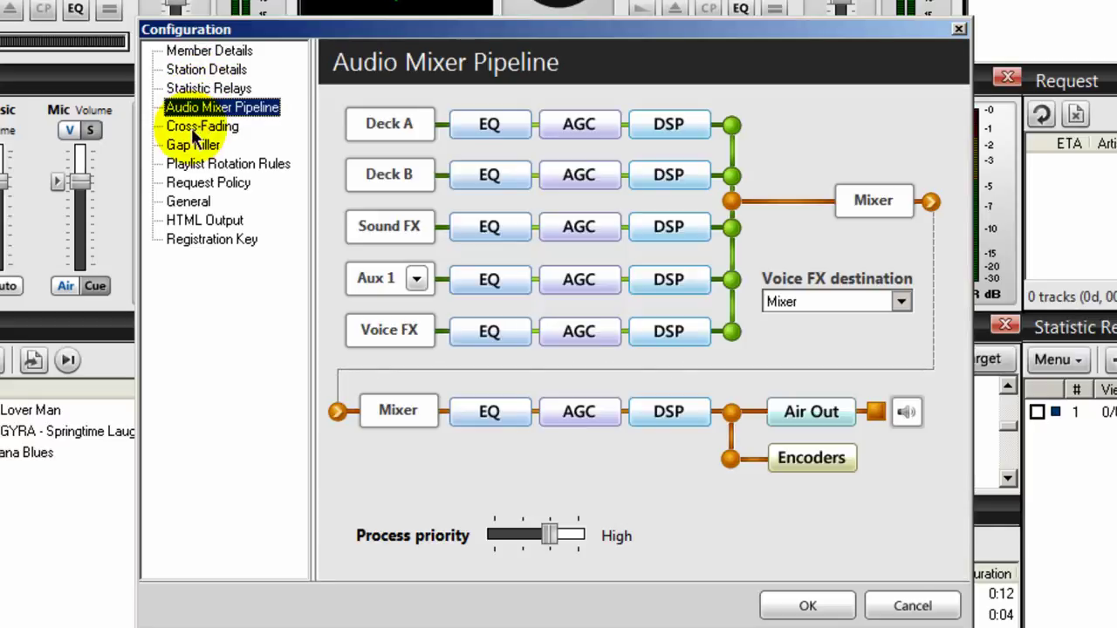
pyautogui.click(199, 128)
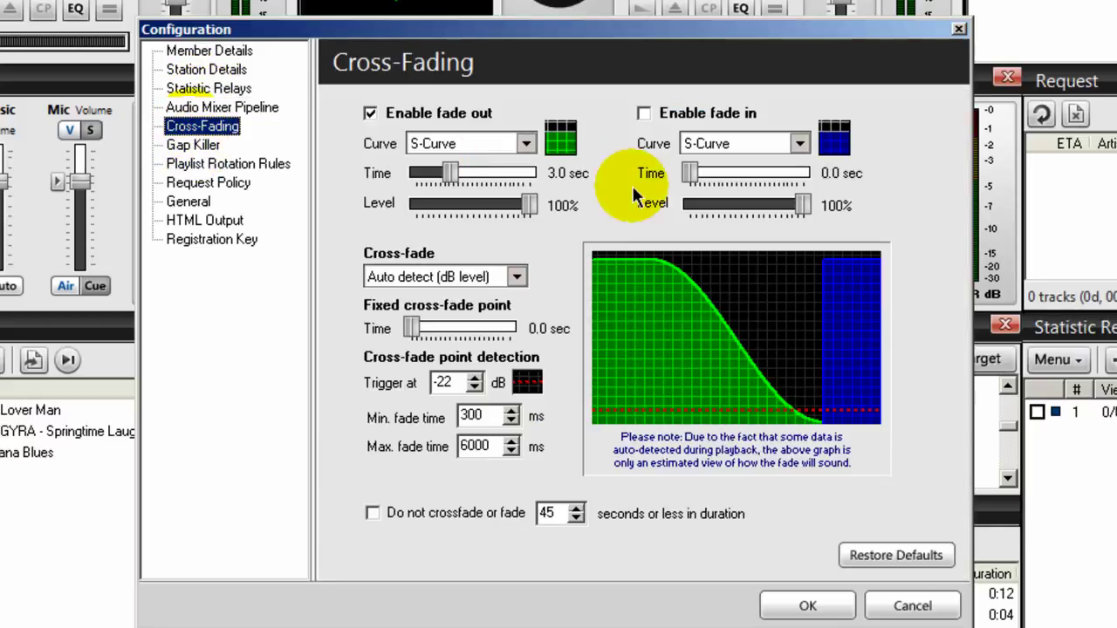
pyautogui.click(192, 147)
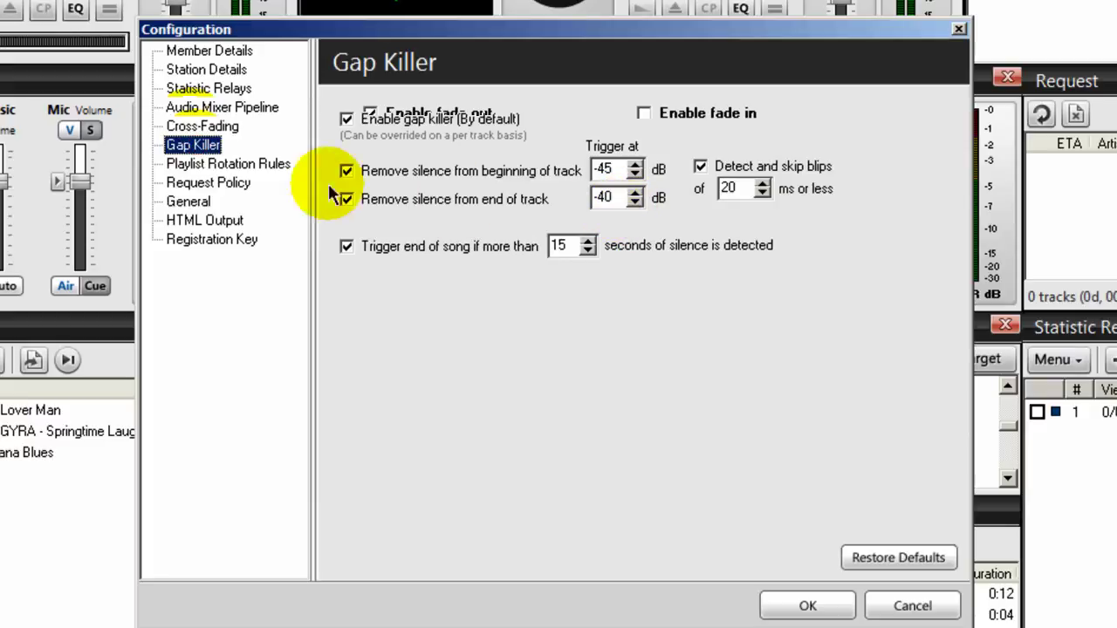
pyautogui.click(228, 165)
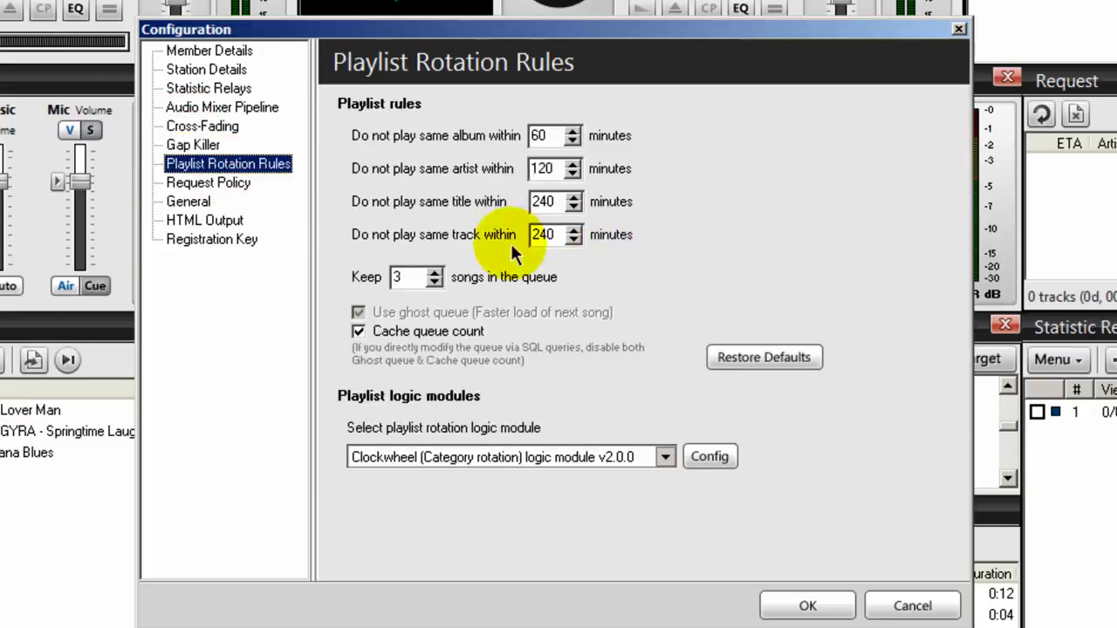
pyautogui.click(202, 183)
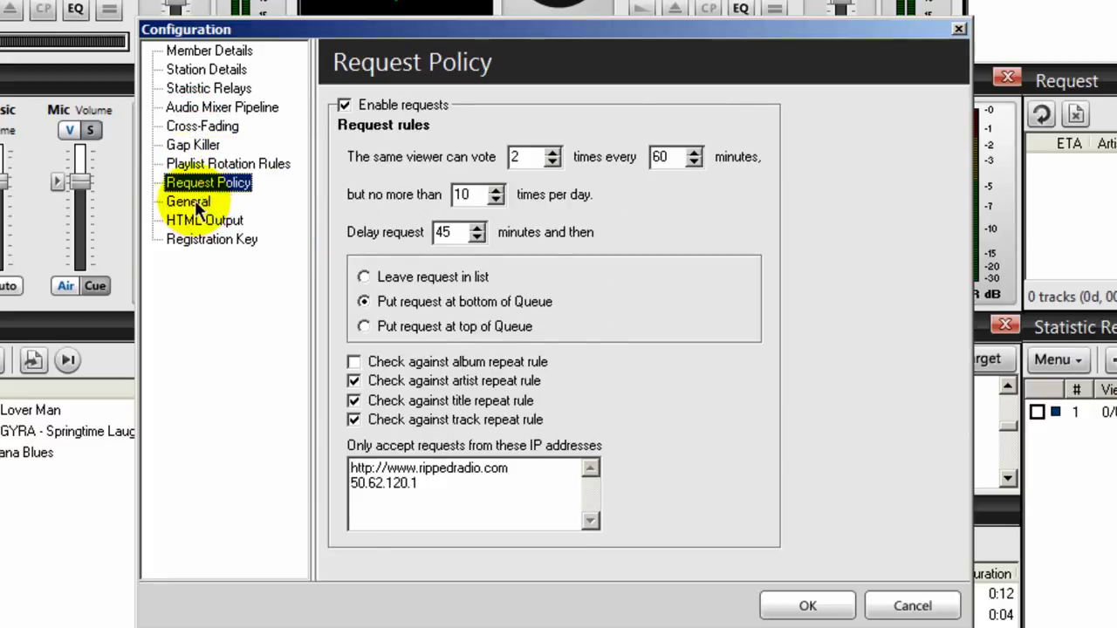
pyautogui.click(192, 202)
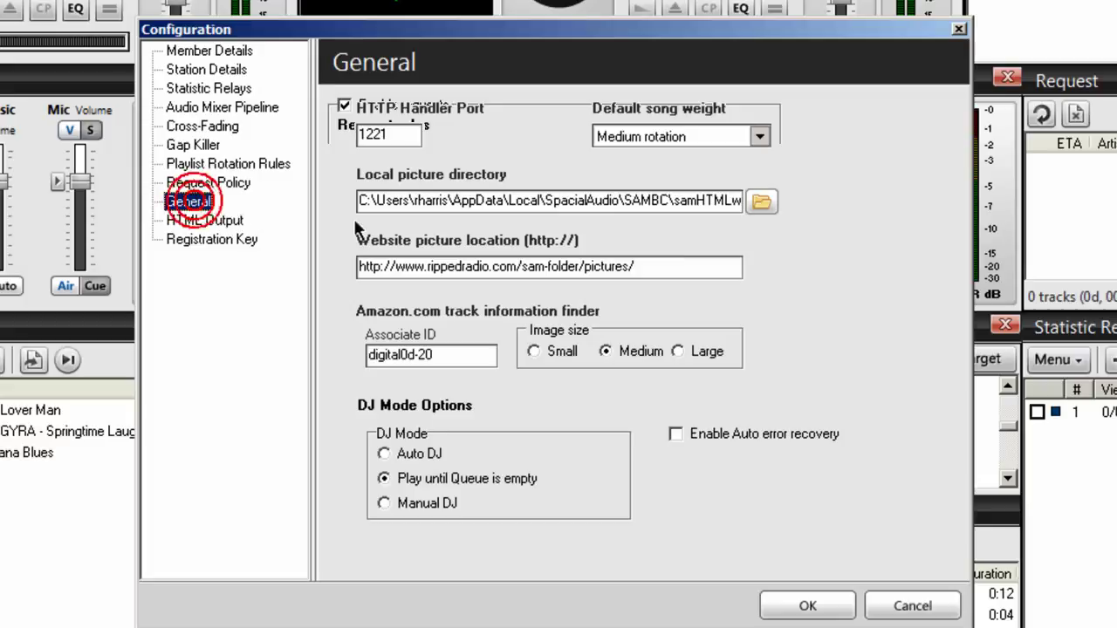
pyautogui.click(205, 221)
pyautogui.click(219, 241)
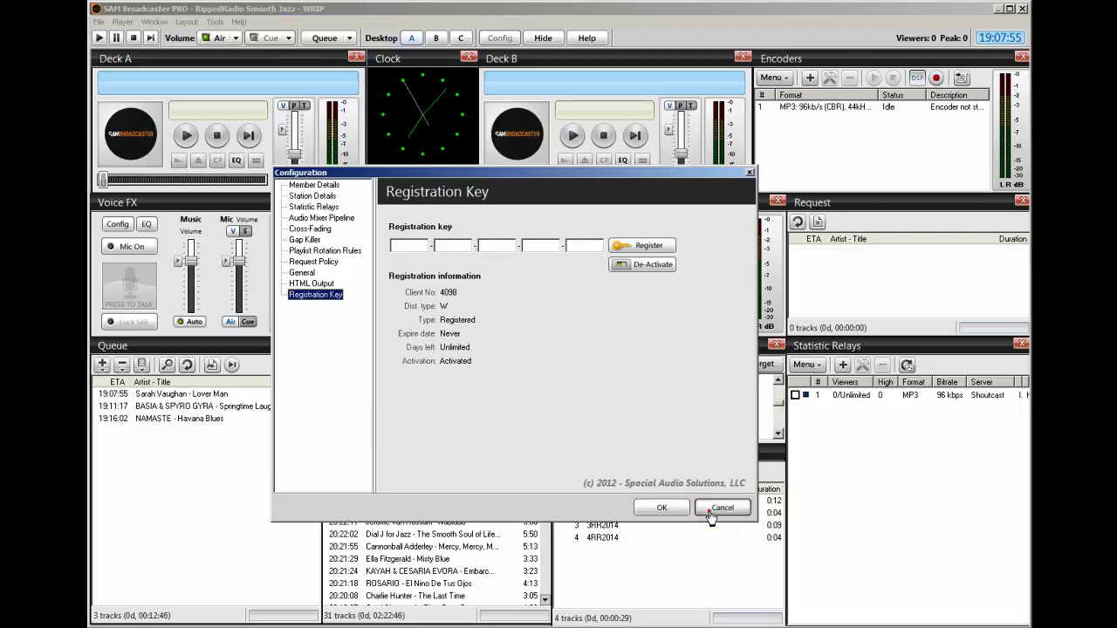
pyautogui.click(722, 507)
# View desktops B and C and return to desktop A.
pyautogui.click(95, 22)
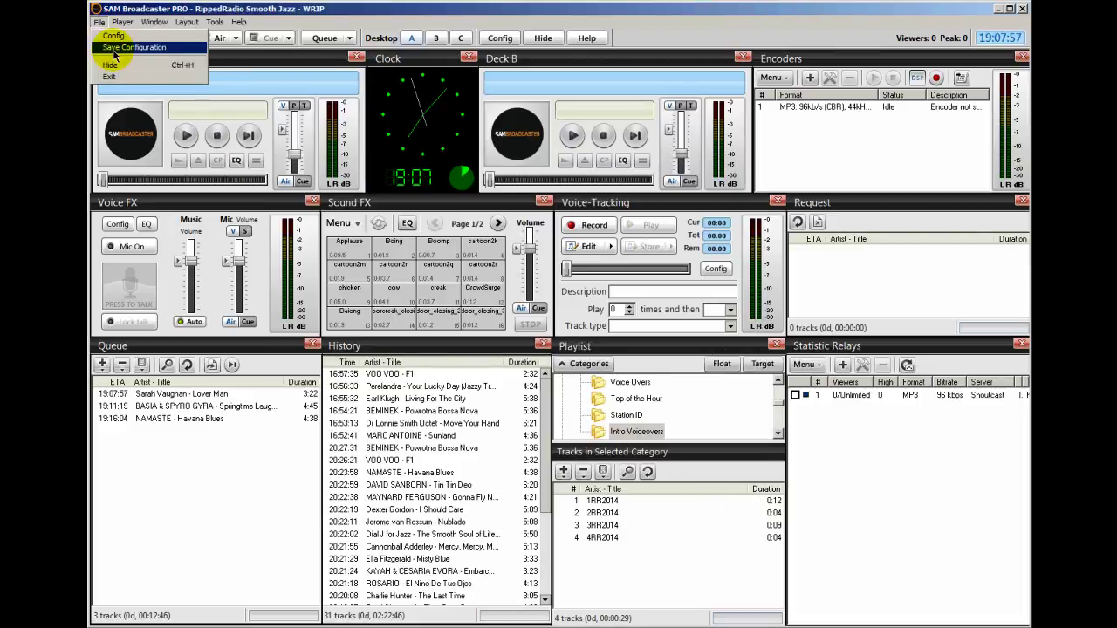
pyautogui.click(503, 38)
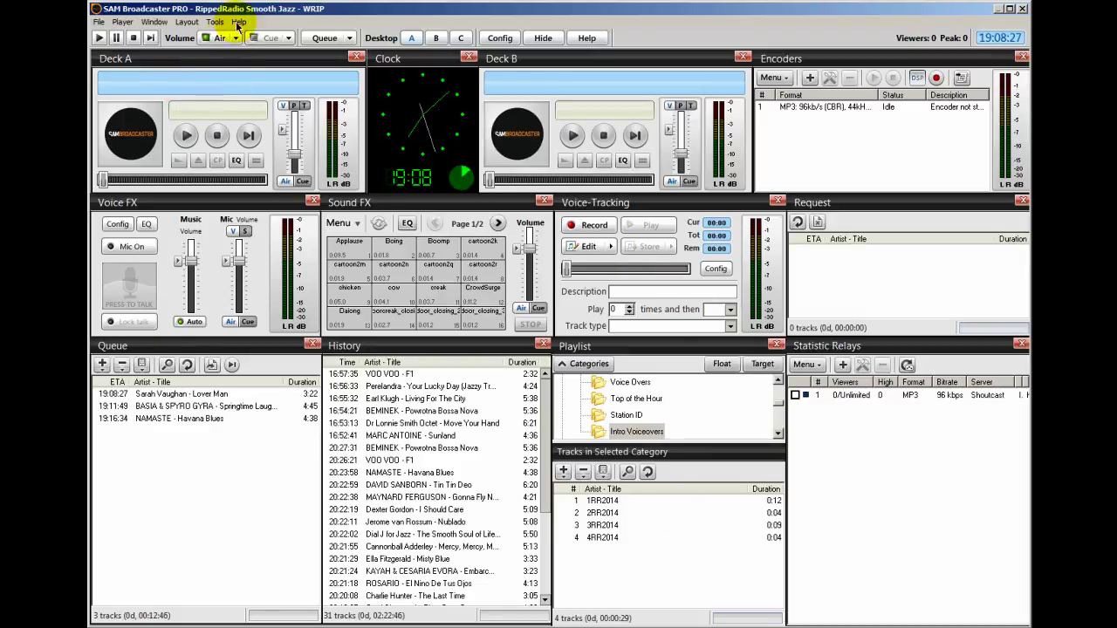
pyautogui.click(436, 38)
pyautogui.click(461, 38)
pyautogui.click(411, 38)
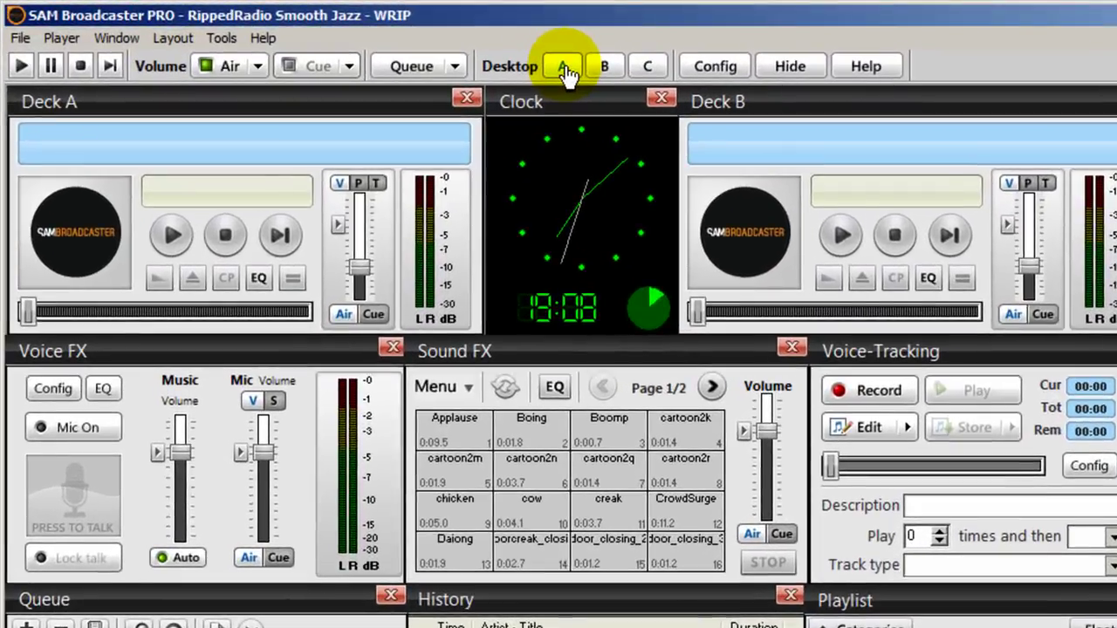
pyautogui.click(455, 67)
pyautogui.click(400, 67)
pyautogui.click(166, 38)
pyautogui.moveTo(253, 102)
pyautogui.click(321, 103)
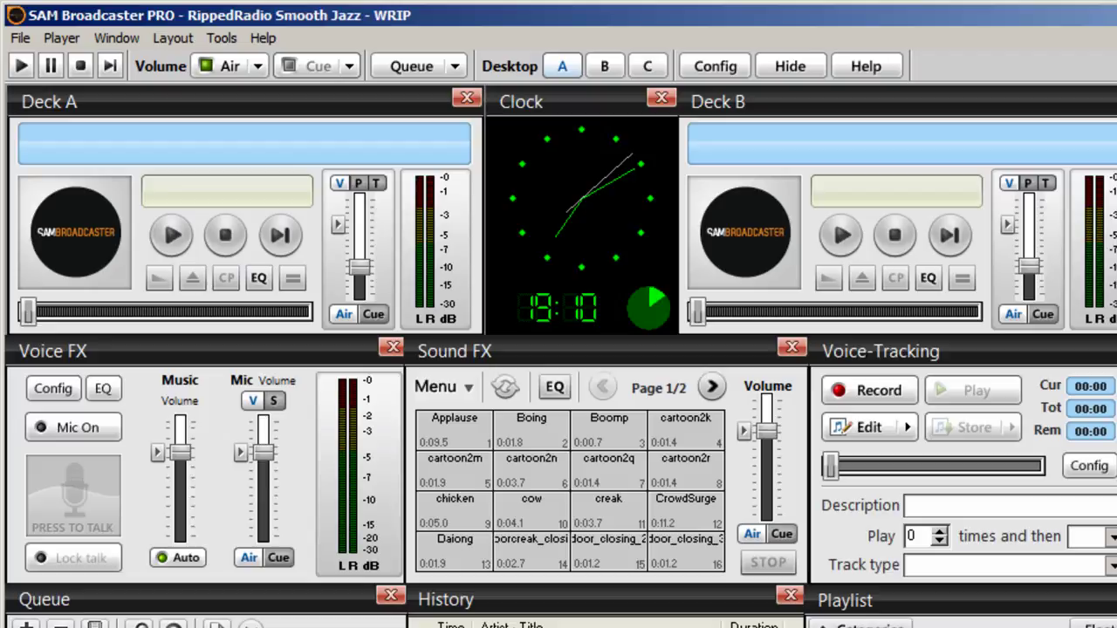
pyautogui.click(244, 67)
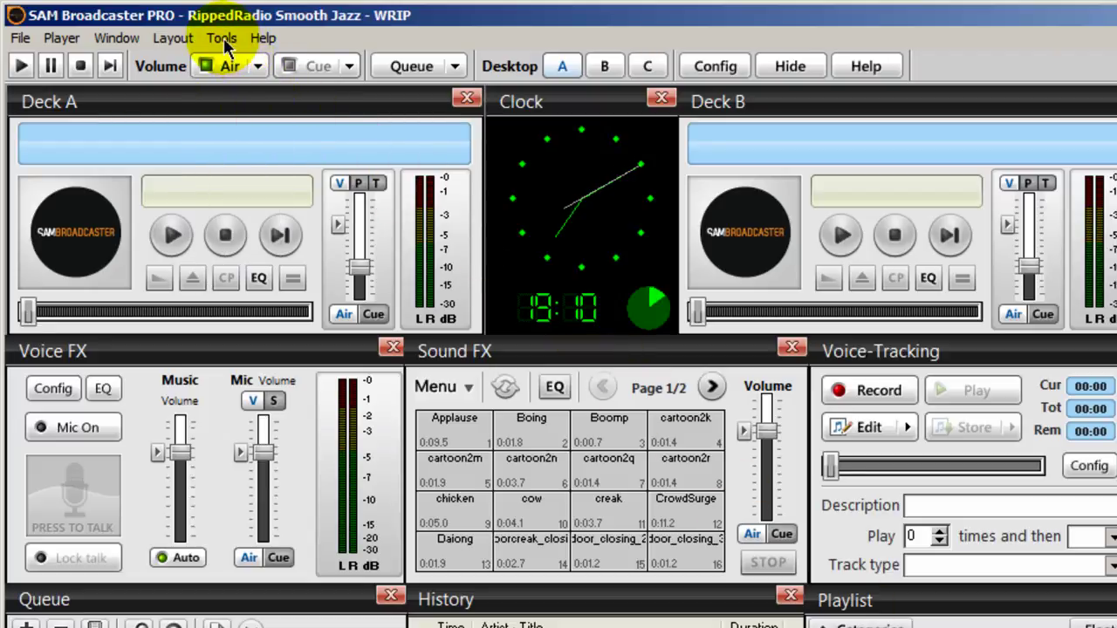
# Back up the station database and dismiss the resulting message.
pyautogui.click(222, 38)
pyautogui.moveTo(249, 144)
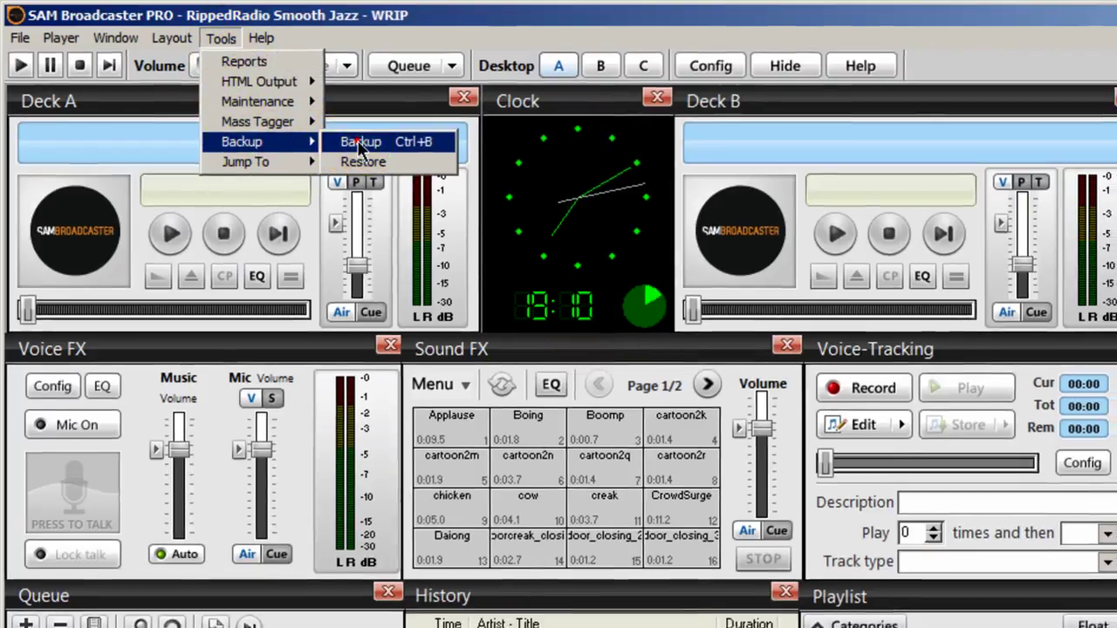
pyautogui.click(361, 142)
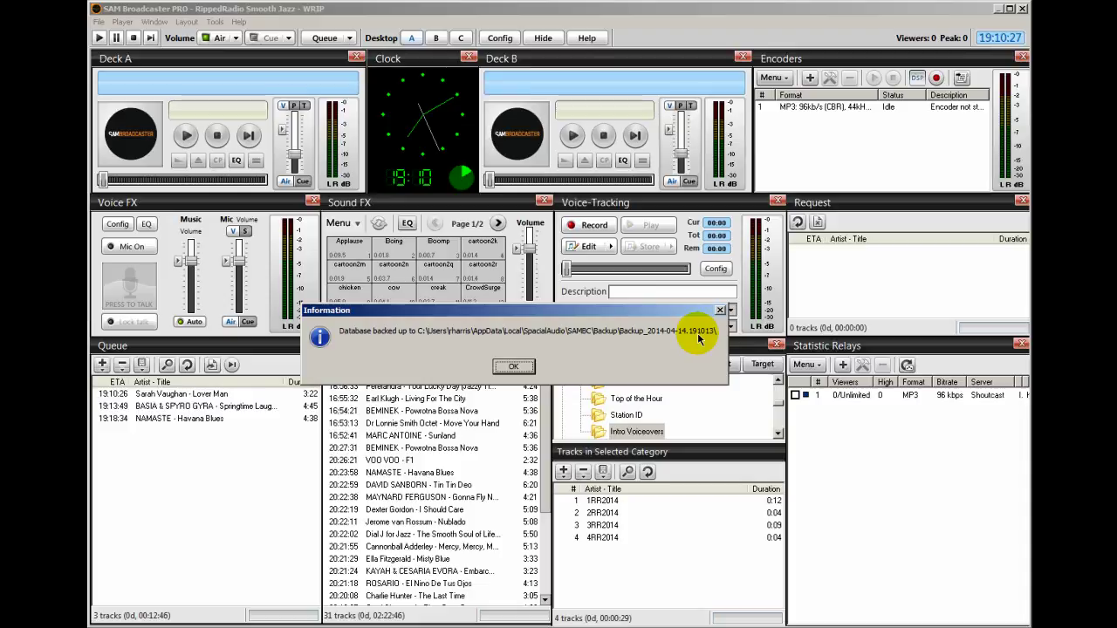
pyautogui.click(720, 310)
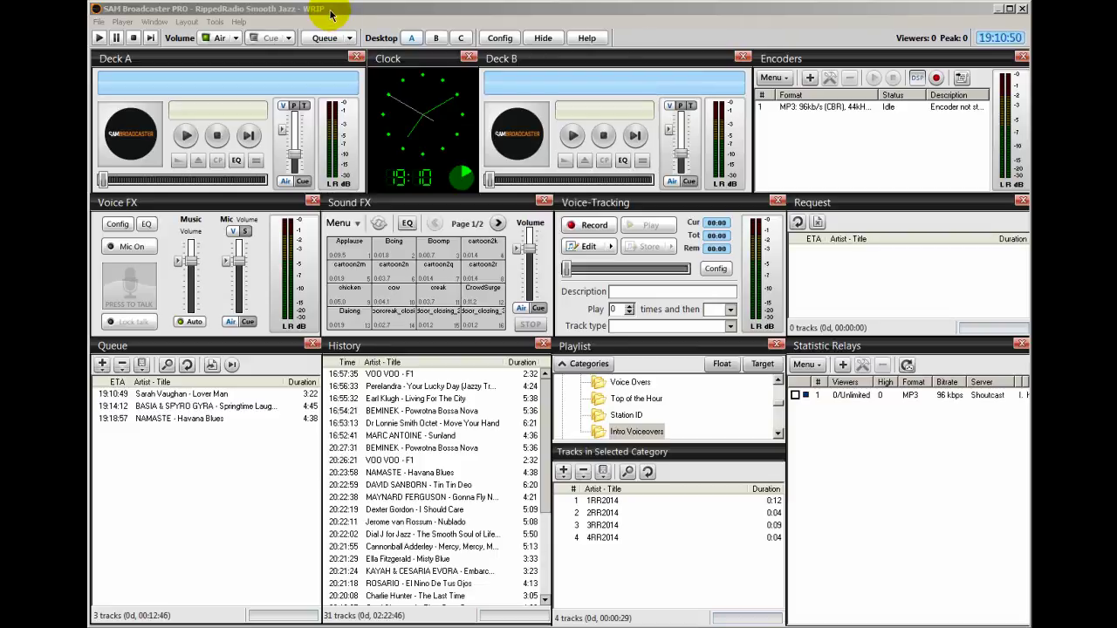
# Jump to the program path and look over the contents of the SAMBC installation folder.
pyautogui.click(330, 11)
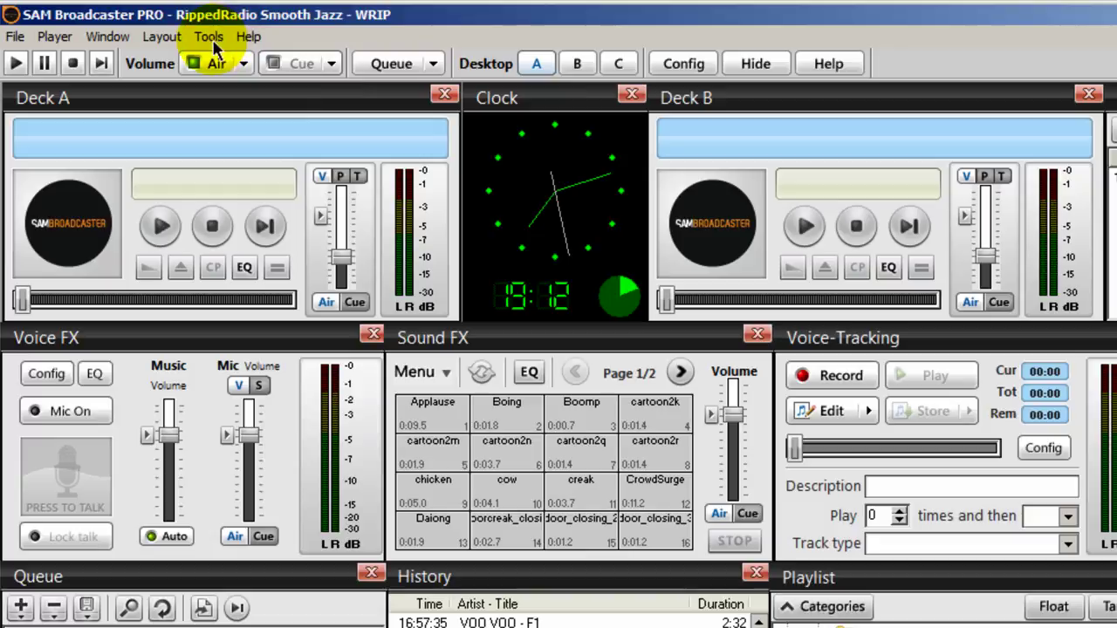
pyautogui.click(212, 39)
pyautogui.moveTo(266, 161)
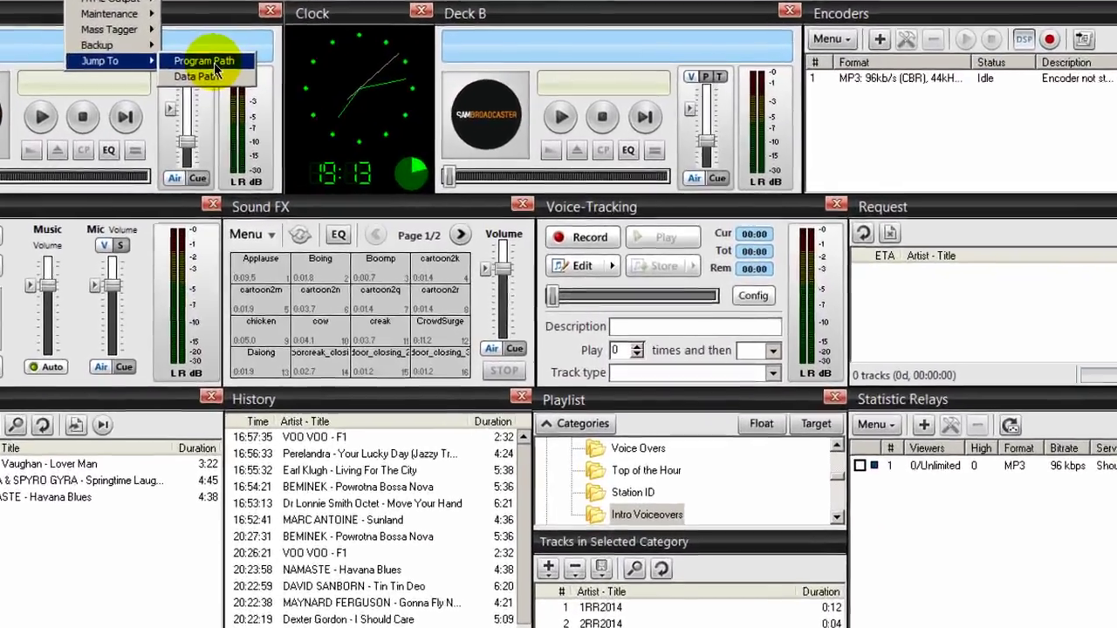
pyautogui.click(215, 63)
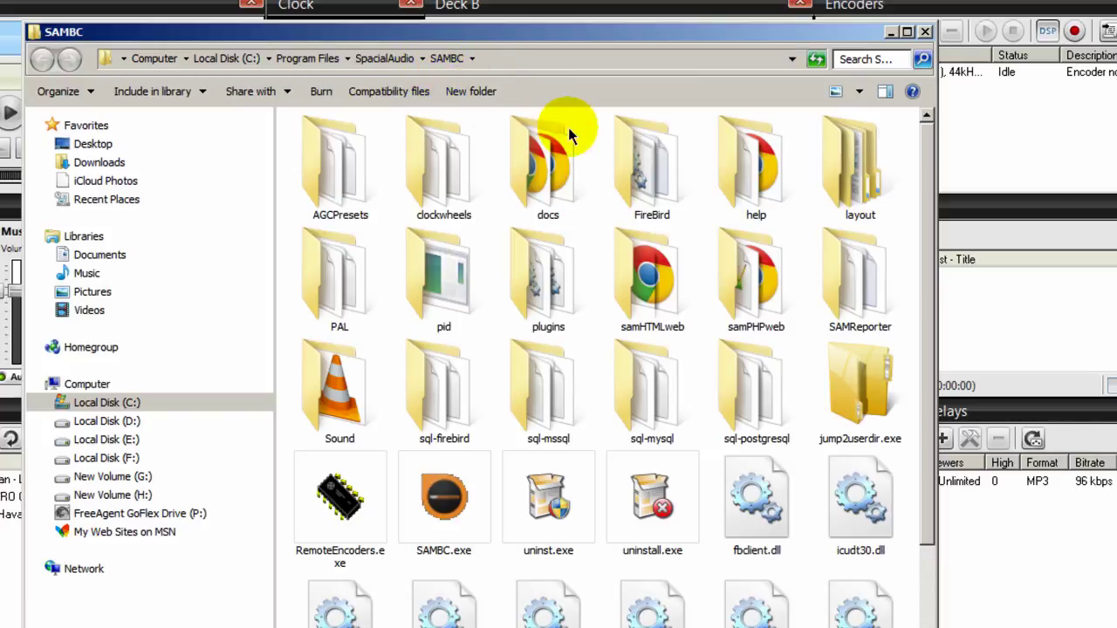
pyautogui.moveTo(932, 230)
pyautogui.mouseDown()
pyautogui.moveTo(930, 438)
pyautogui.moveTo(931, 210)
pyautogui.mouseUp()
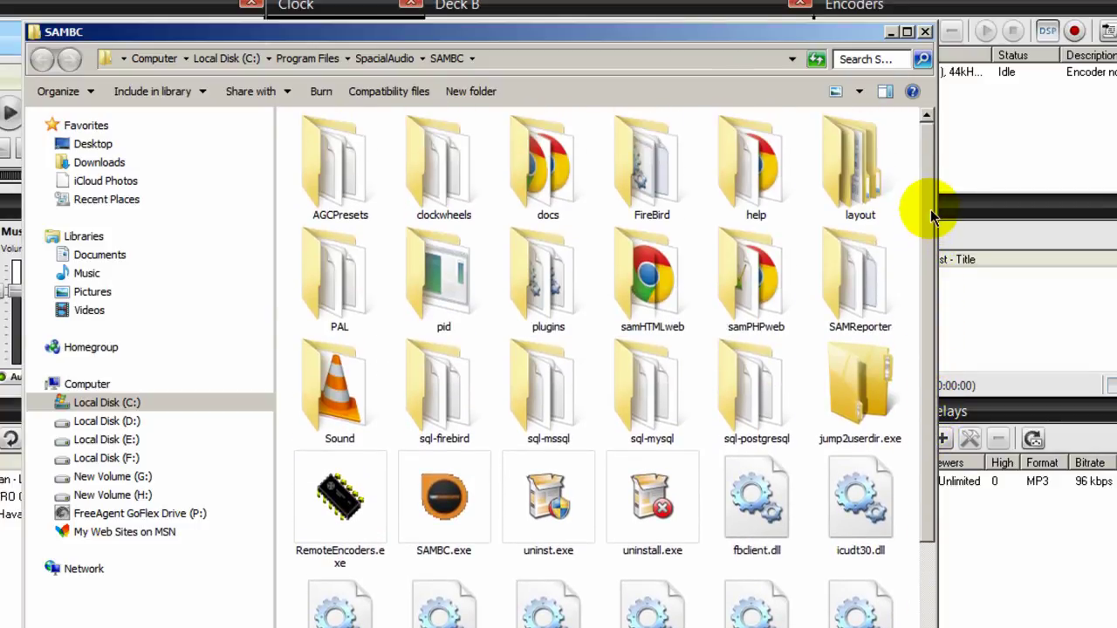
pyautogui.moveTo(614, 380)
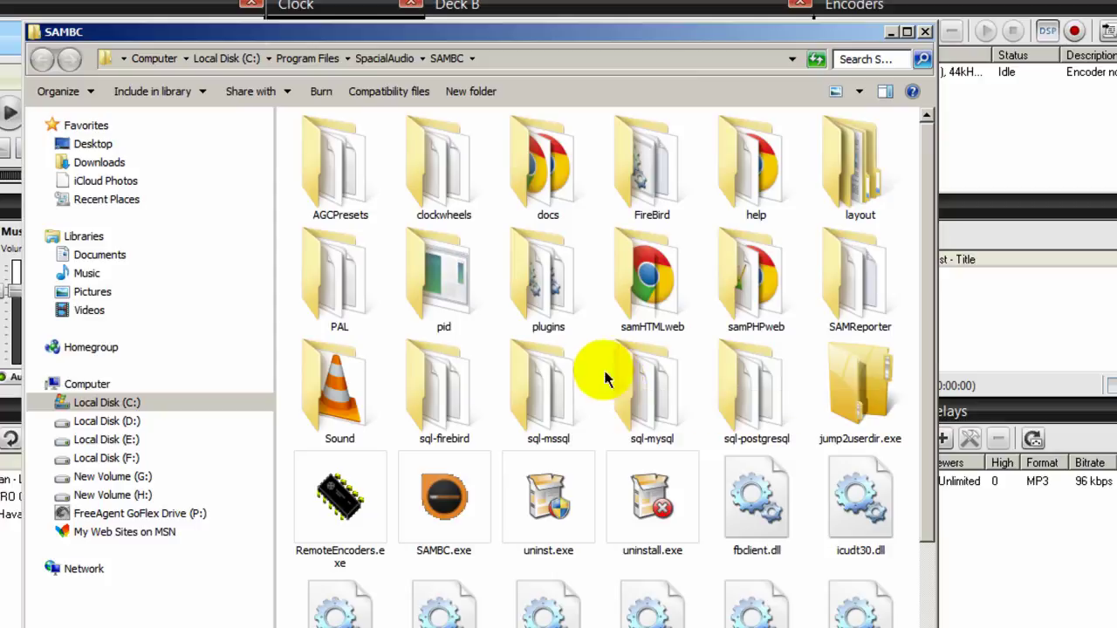
# Copy the SAMBC folder from SpacialAudio in Program Files and close the folder window.
pyautogui.click(318, 60)
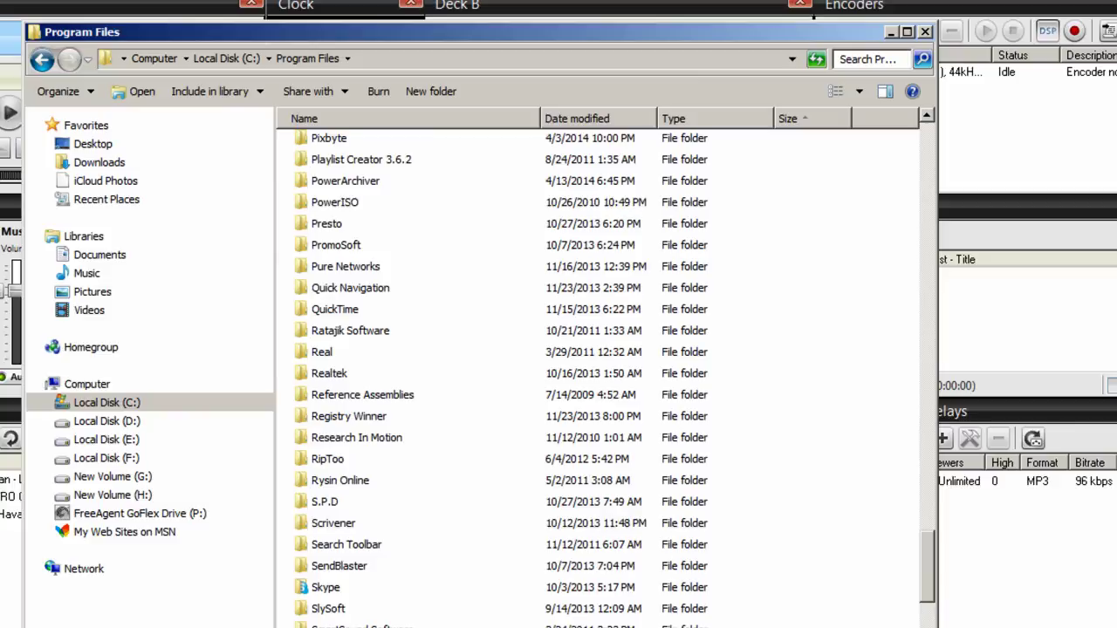
pyautogui.scroll(-5, 366, 237)
pyautogui.doubleClick(367, 237)
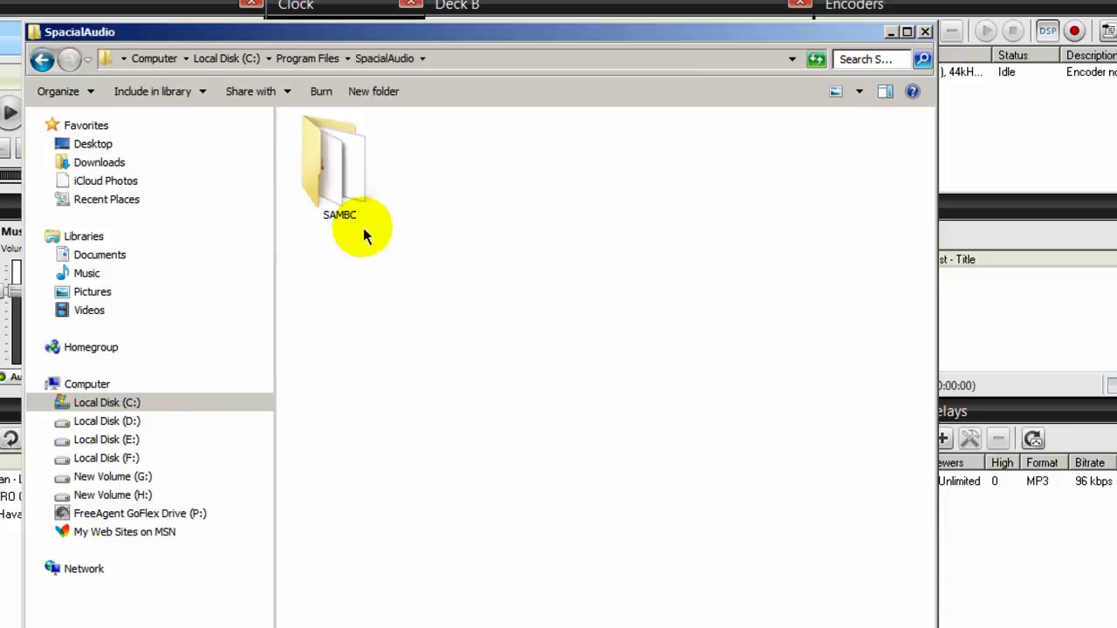
pyautogui.doubleClick(324, 154)
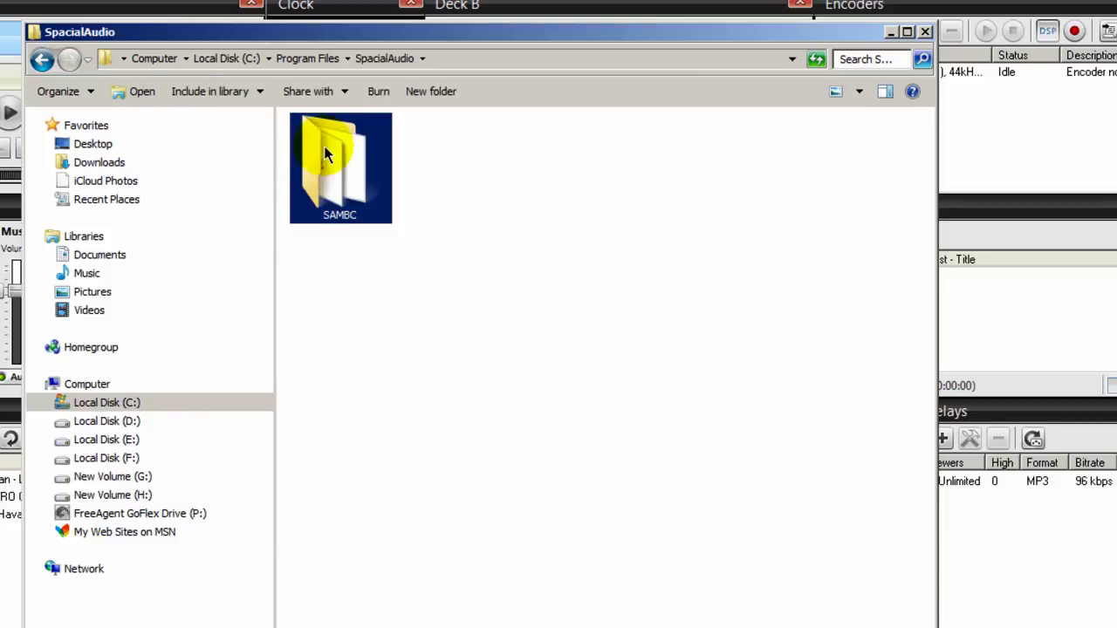
pyautogui.rightClick(312, 64)
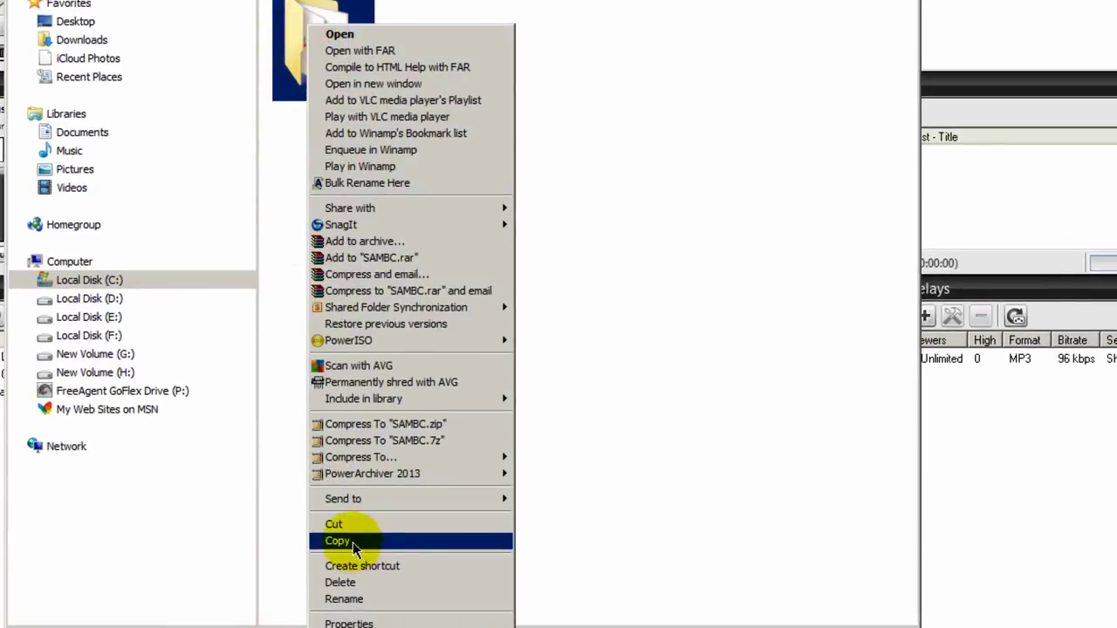
pyautogui.click(338, 541)
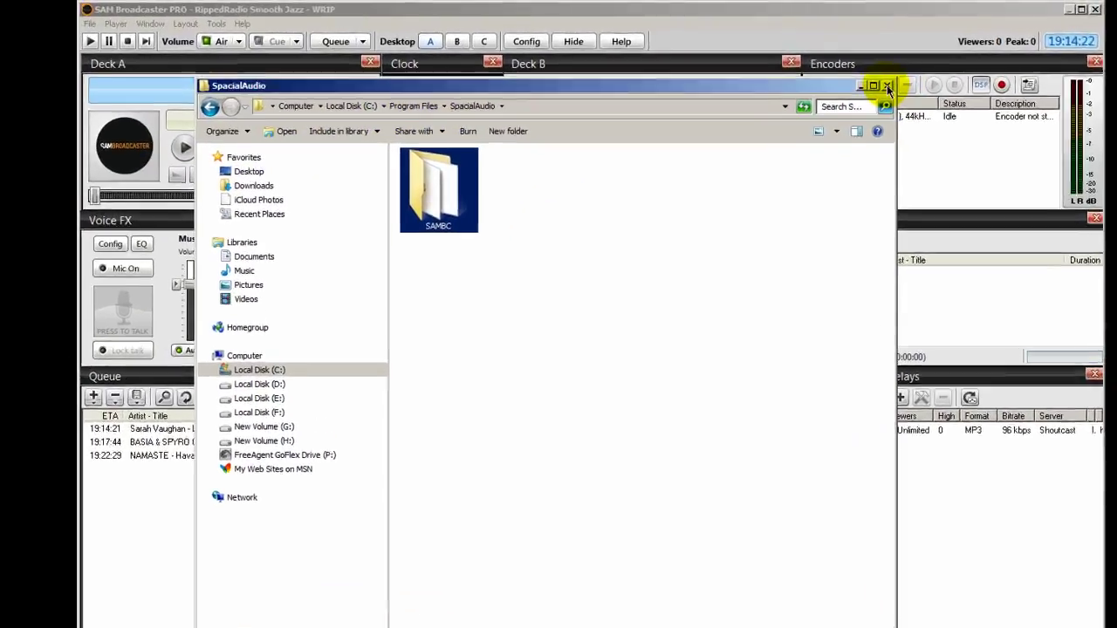
pyautogui.click(829, 80)
# Jump to the data path and display the SAMBC data folder's contents as icons.
pyautogui.click(224, 41)
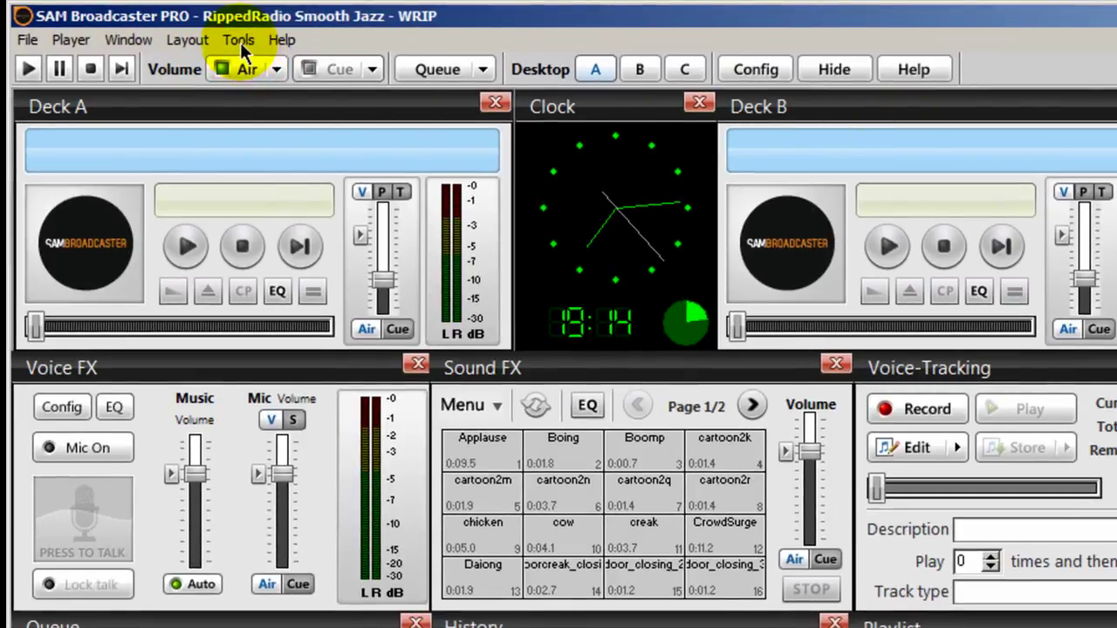
pyautogui.click(239, 40)
pyautogui.moveTo(294, 169)
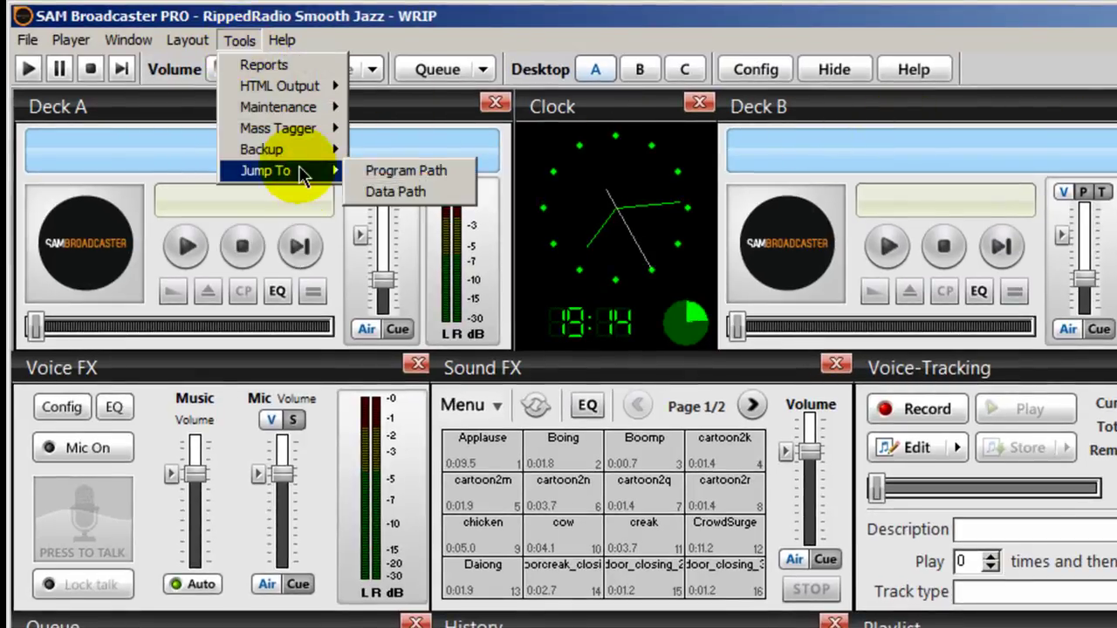
pyautogui.click(412, 192)
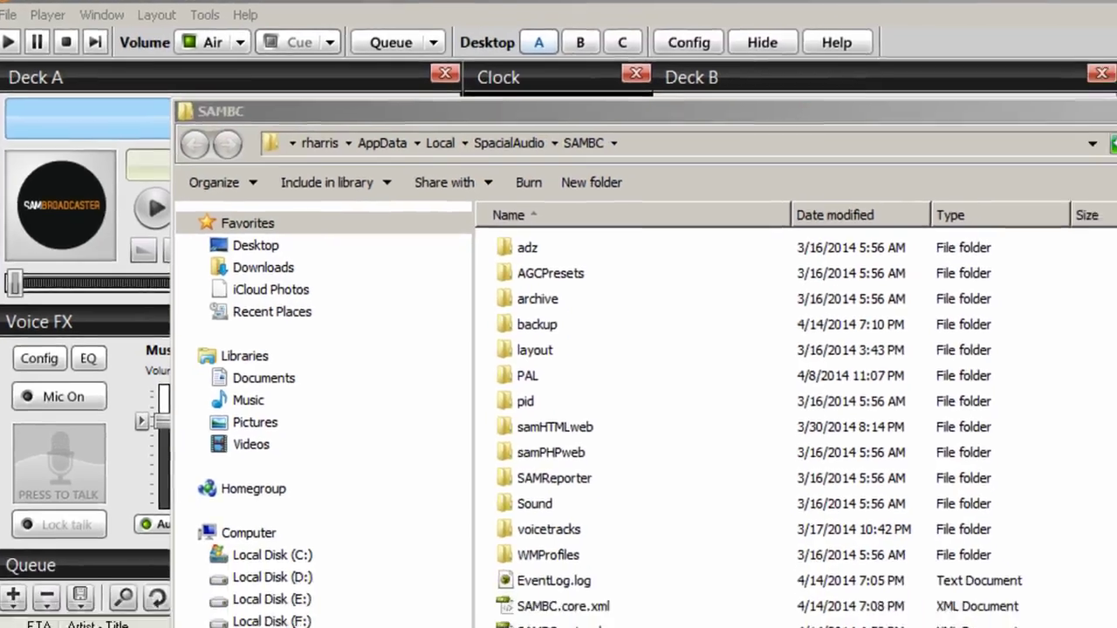
pyautogui.click(1116, 227)
pyautogui.moveTo(914, 94); pyautogui.dragTo(898, 4)
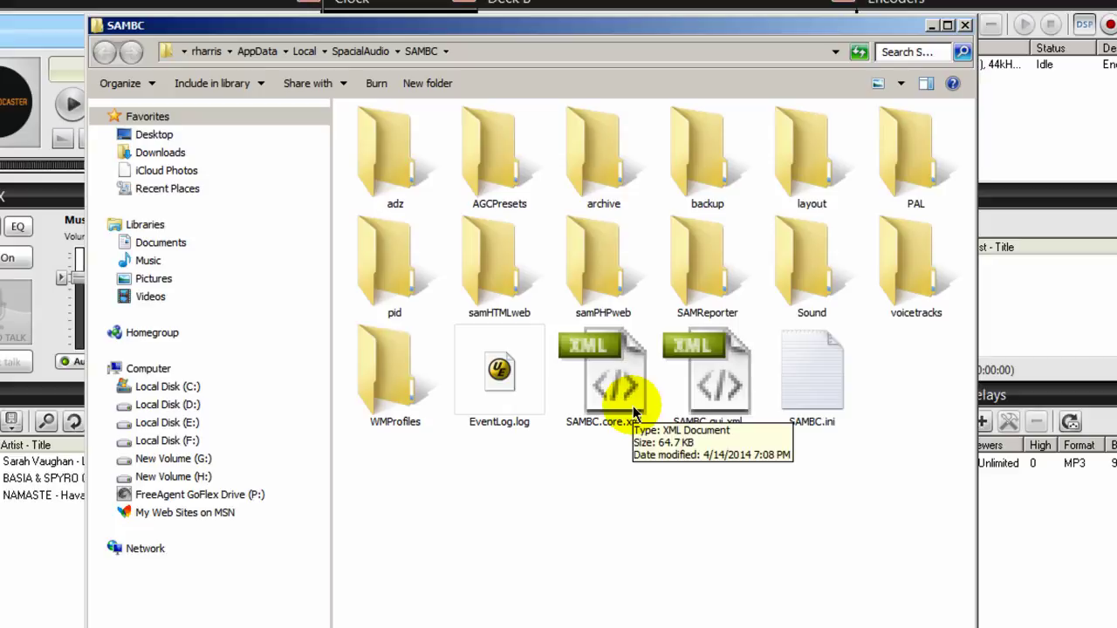
# Copy the SAMBC data folder from SpacialAudio in AppData Local and close the folder window.
pyautogui.click(351, 54)
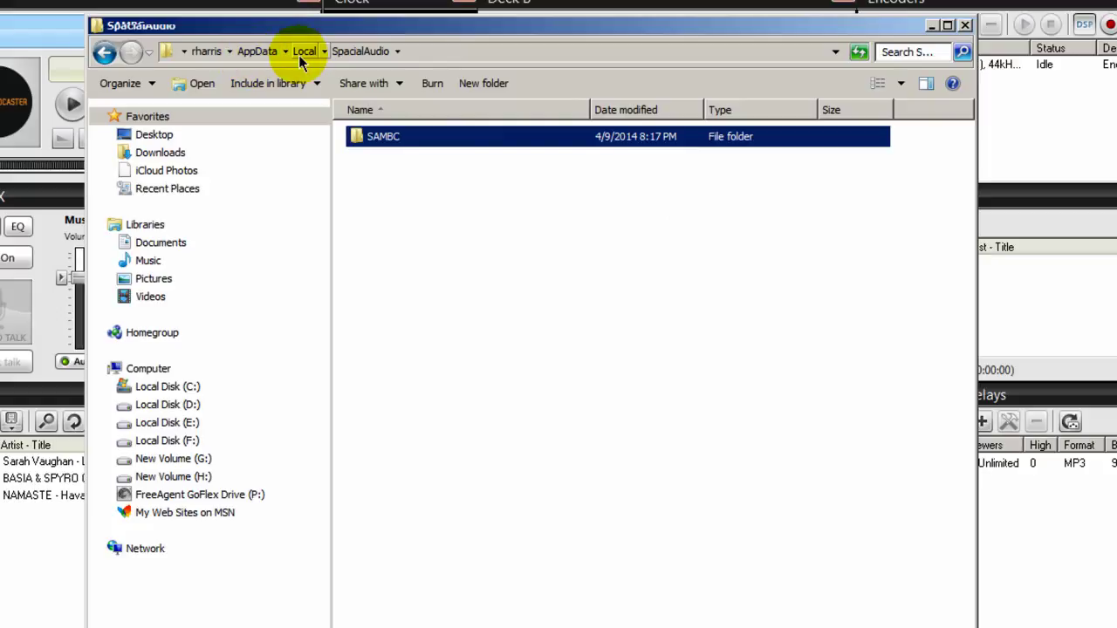
pyautogui.rightClick(351, 136)
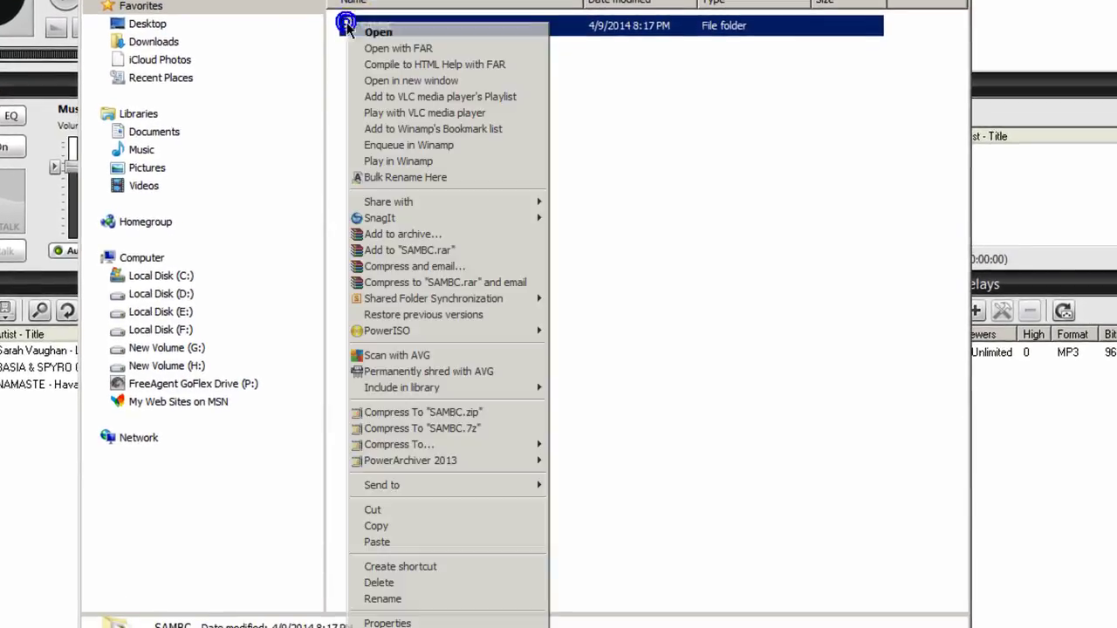
pyautogui.click(411, 526)
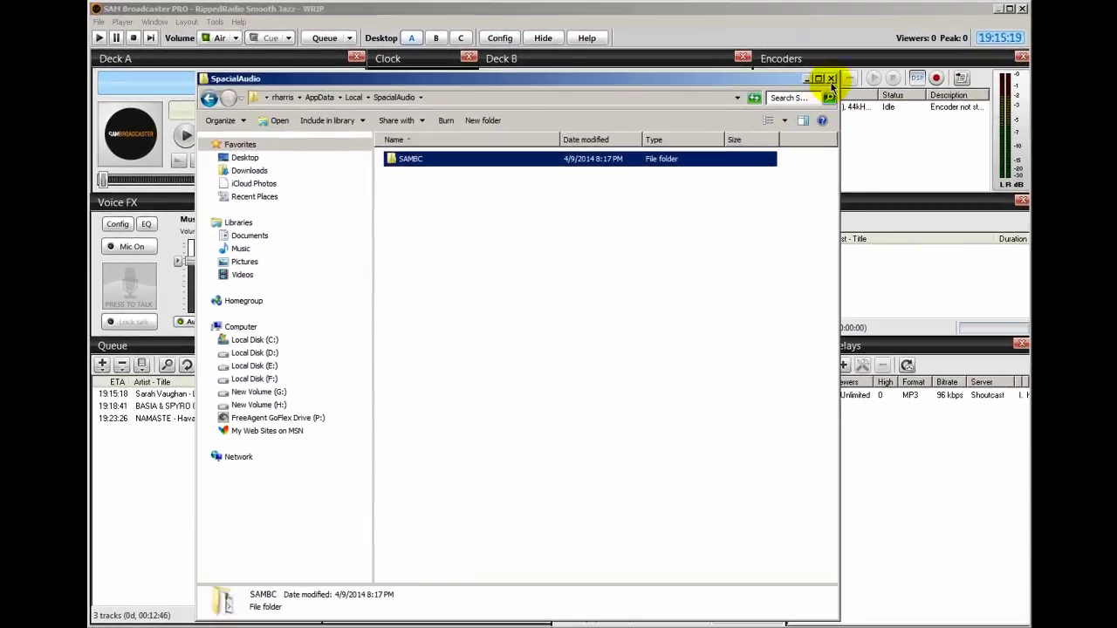
# Jump to the program path and review the location of the SAMBC installation folder in Program Files.
pyautogui.click(215, 22)
pyautogui.moveTo(237, 84)
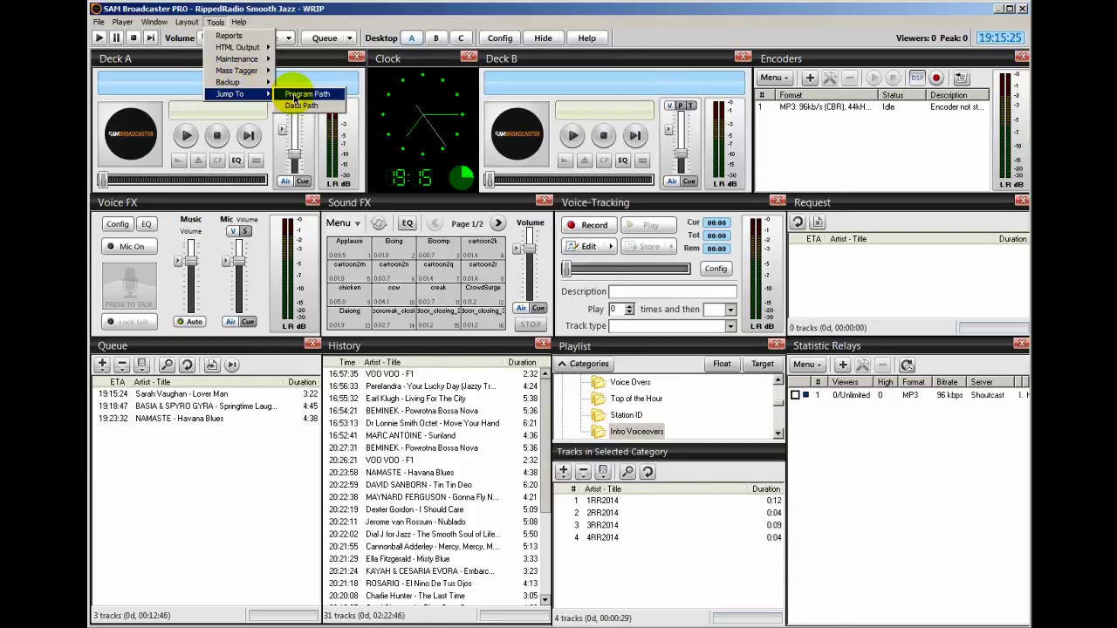
pyautogui.click(296, 95)
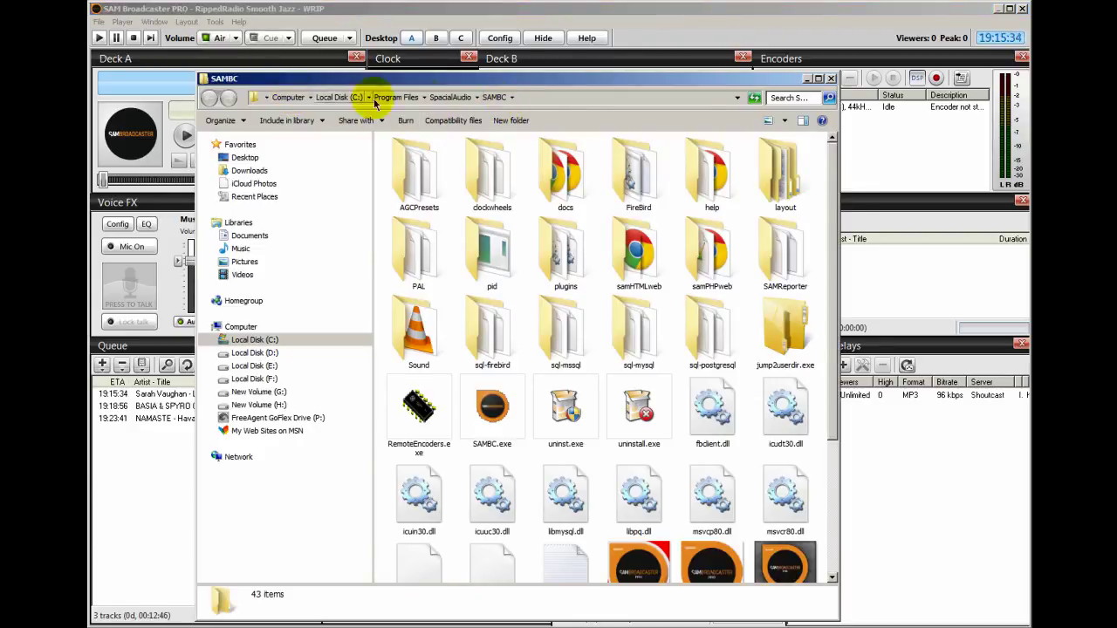
pyautogui.click(324, 37)
# Jump to the data path and open the backup folder inside SAMBC.
pyautogui.click(215, 22)
pyautogui.moveTo(234, 94)
pyautogui.click(301, 106)
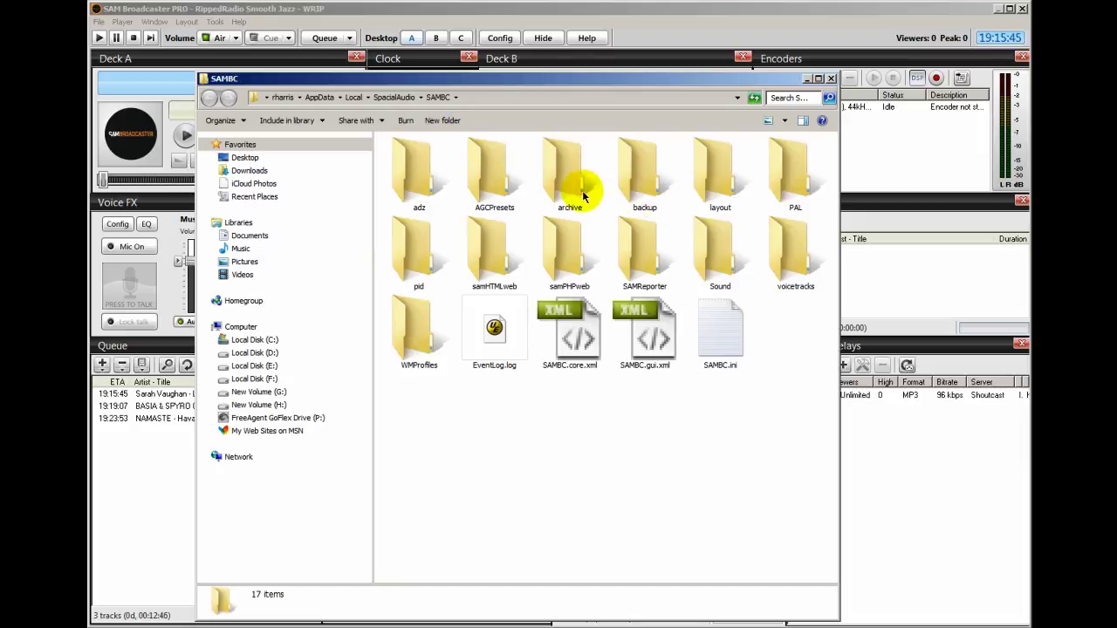
pyautogui.click(621, 183)
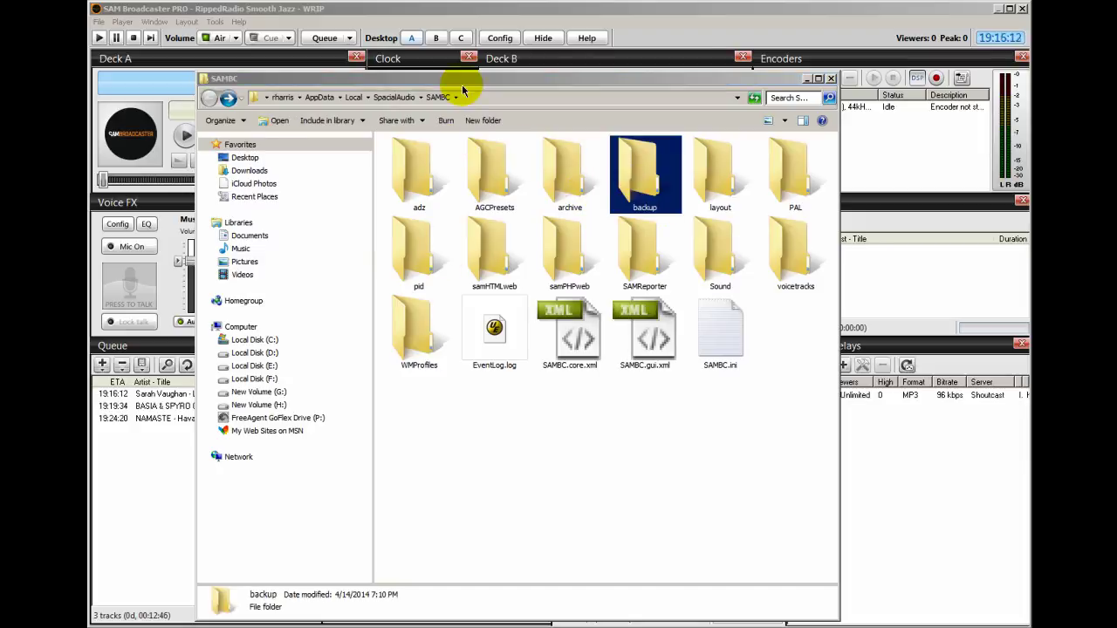
pyautogui.doubleClick(632, 174)
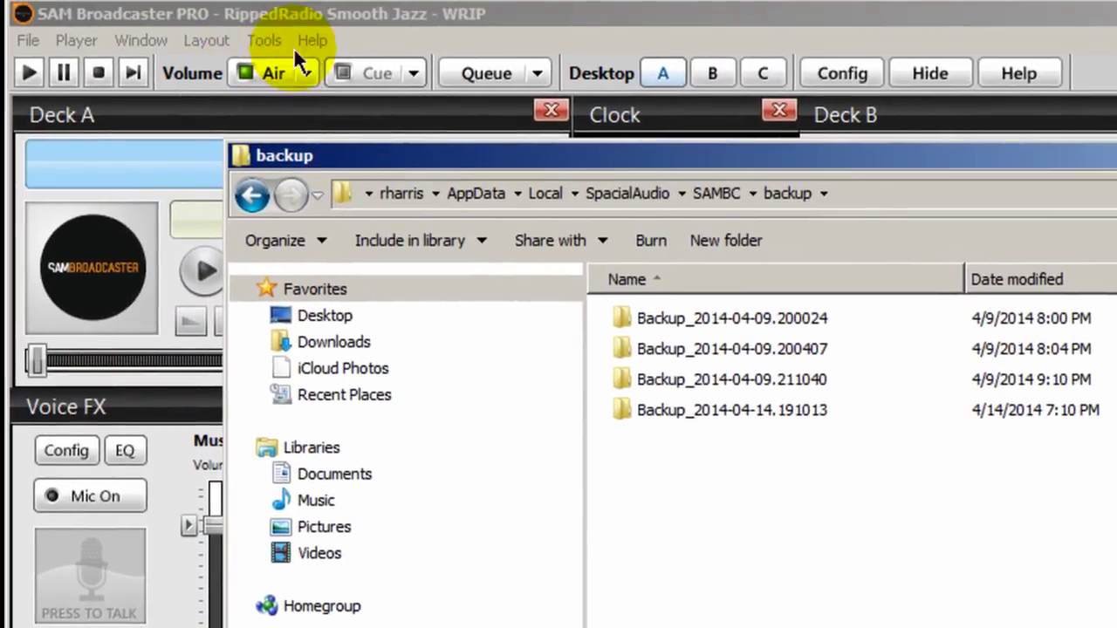
# Locate the database Backup command, review the dated backup folders, and return to the SAMBC data folder.
pyautogui.click(264, 41)
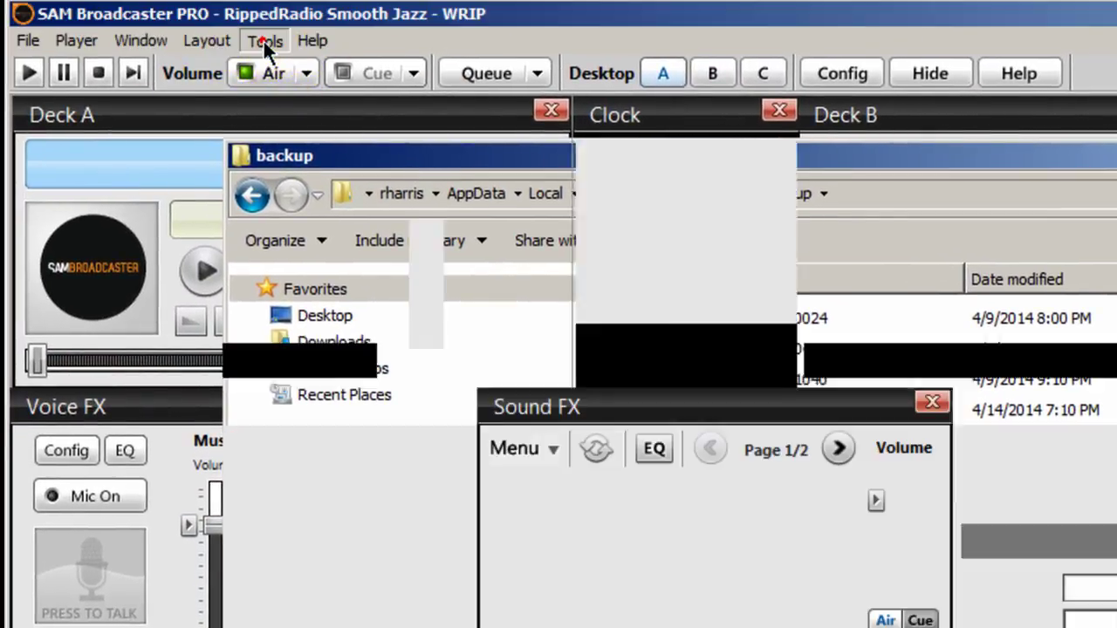
pyautogui.moveTo(297, 164)
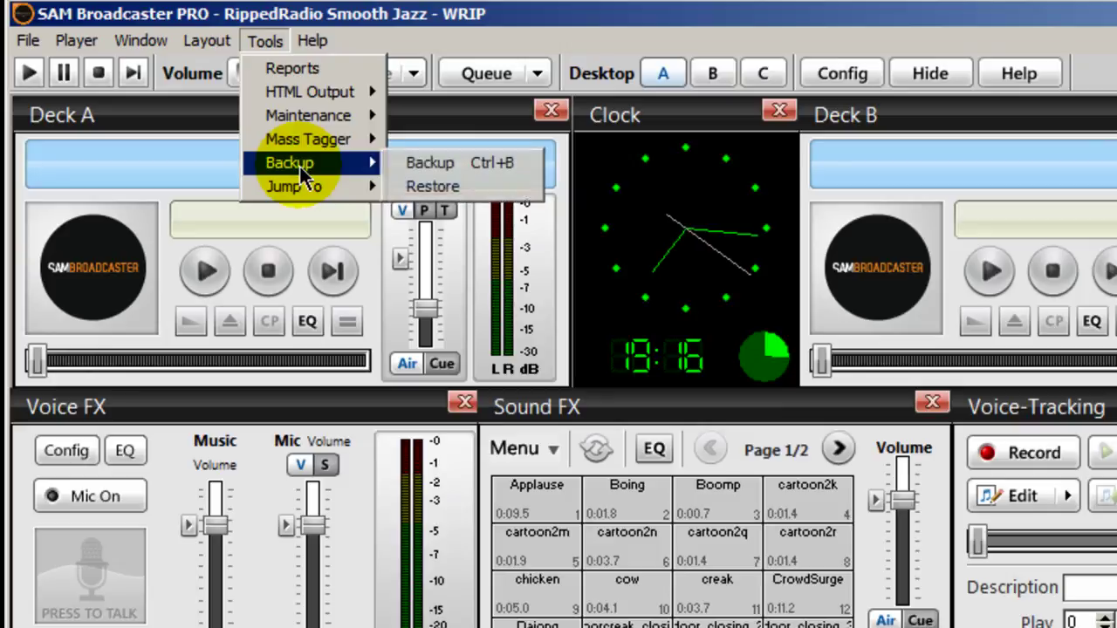
pyautogui.click(460, 164)
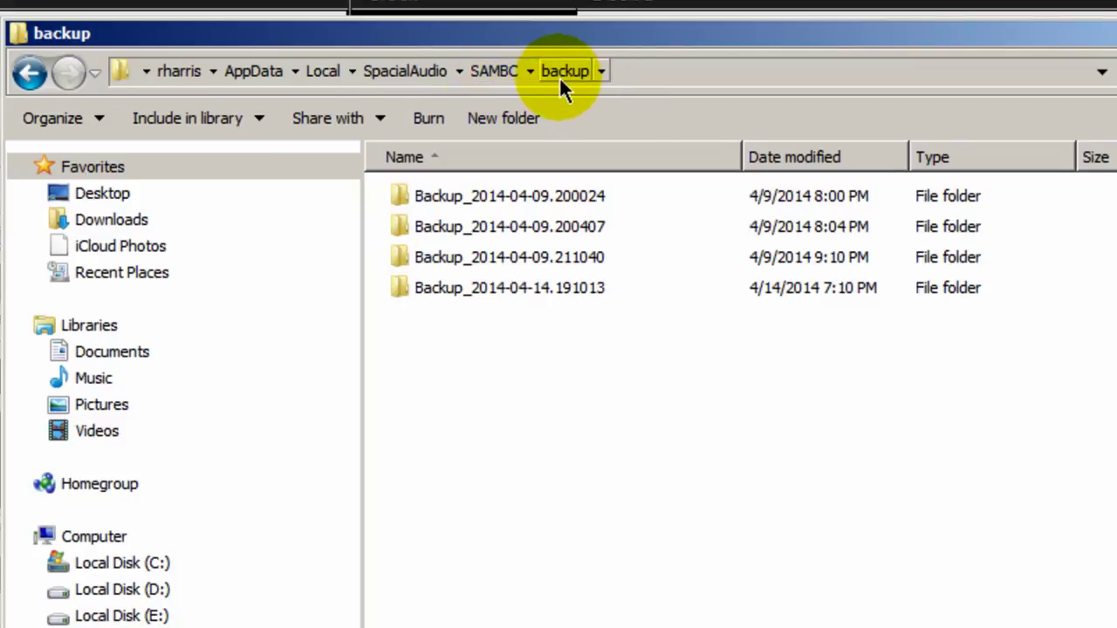
pyautogui.click(32, 72)
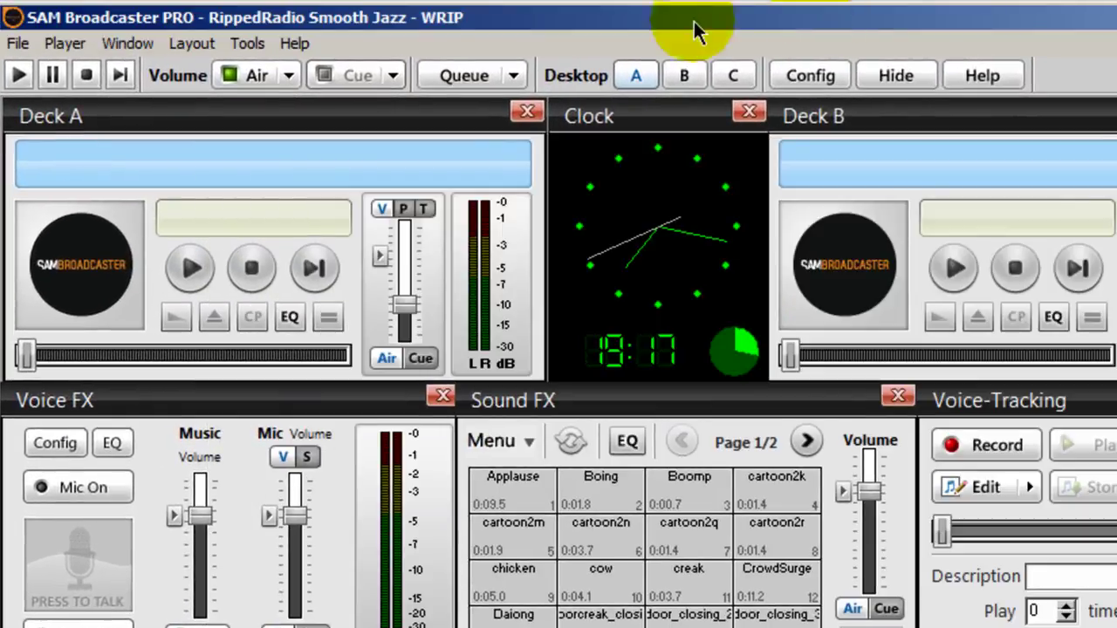
# Try to restore a previous database backup over the current data.
pyautogui.click(239, 43)
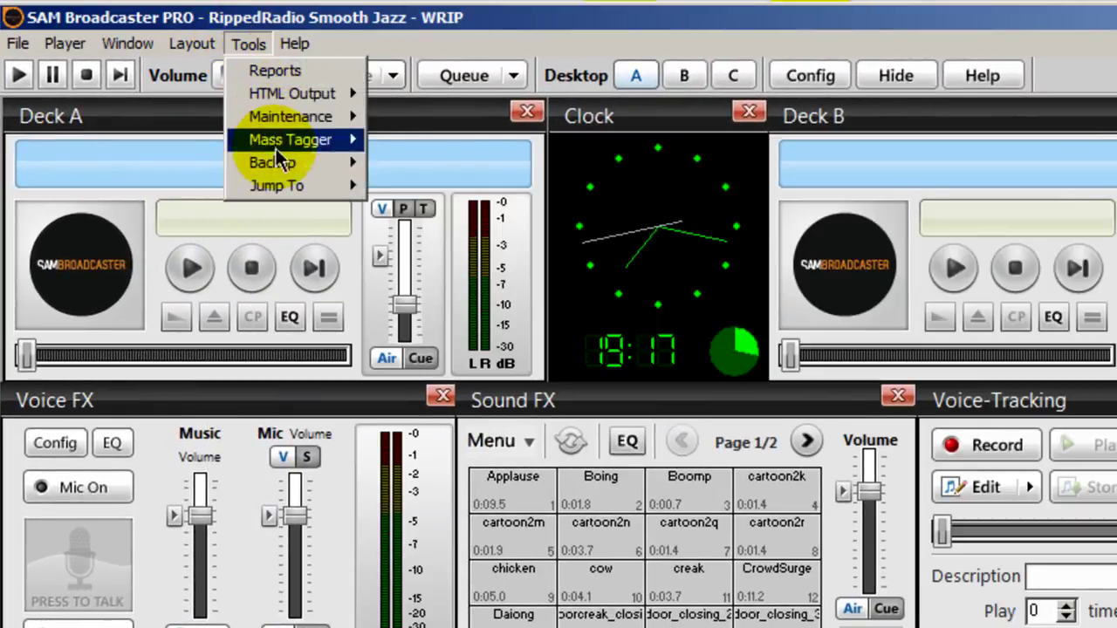
pyautogui.moveTo(284, 168)
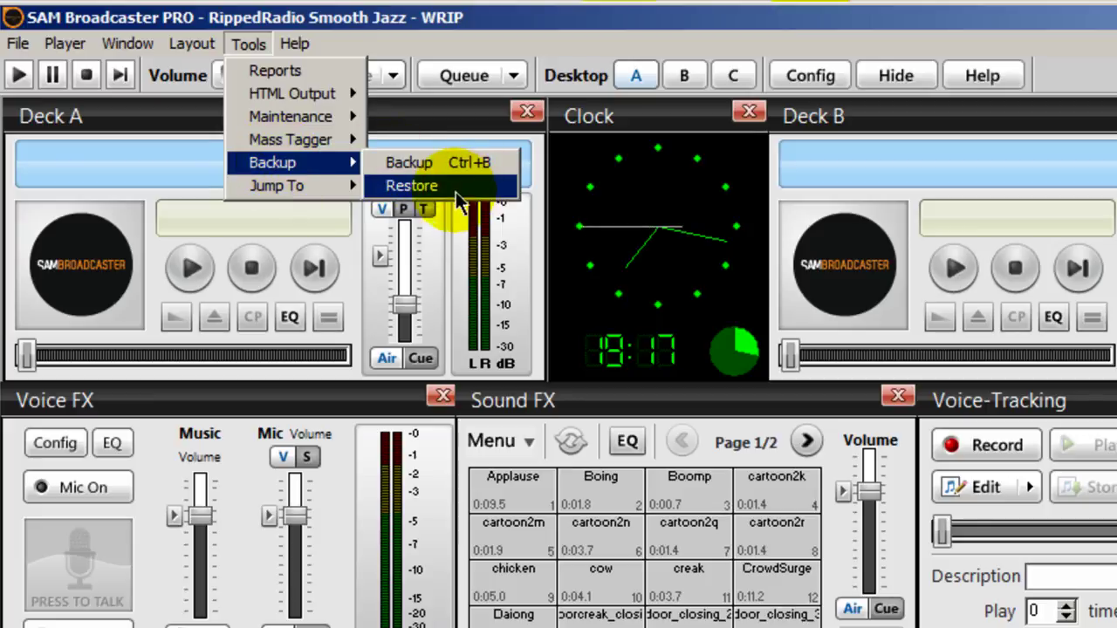
pyautogui.click(411, 185)
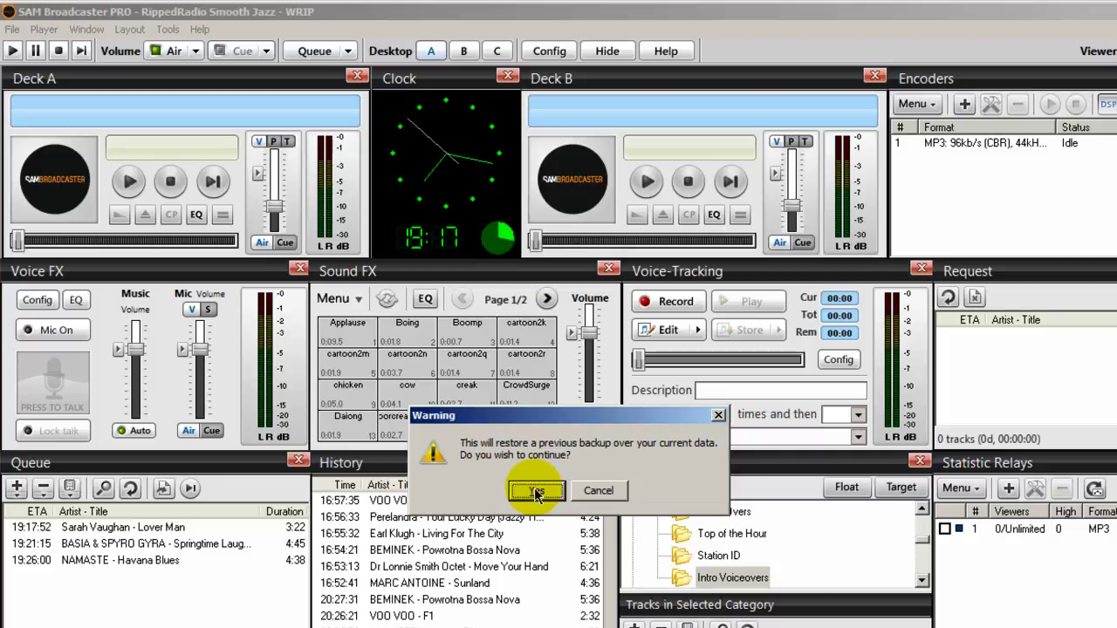
pyautogui.click(536, 491)
# Jump to the data path, open the backup folder and inspect the Backup_2014-04-14.191013 folder.
pyautogui.click(167, 29)
pyautogui.moveTo(200, 107)
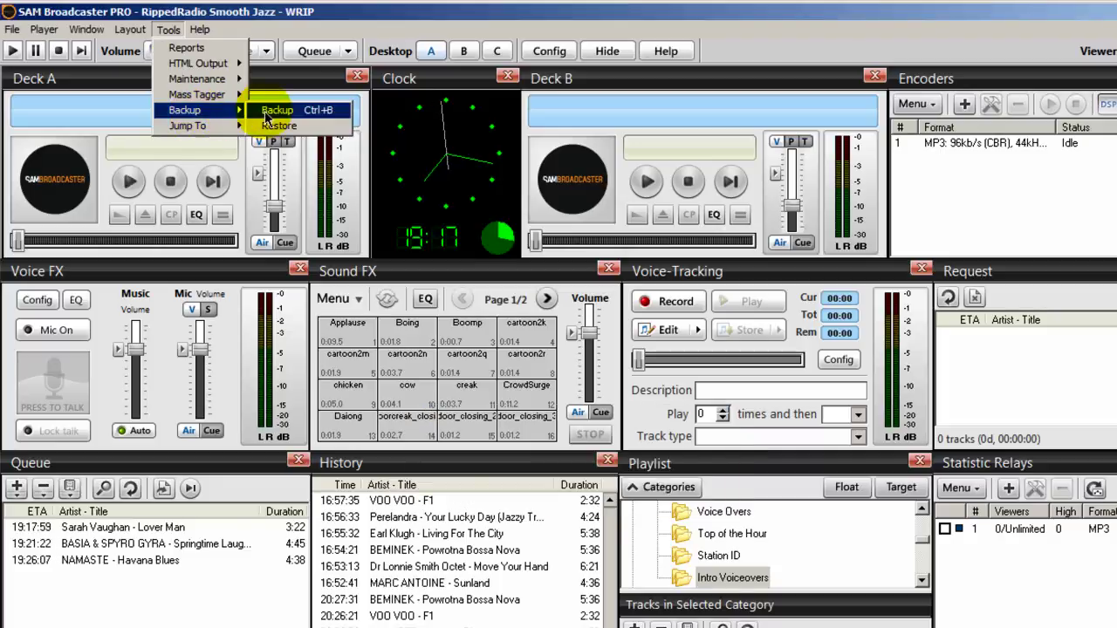
pyautogui.click(265, 107)
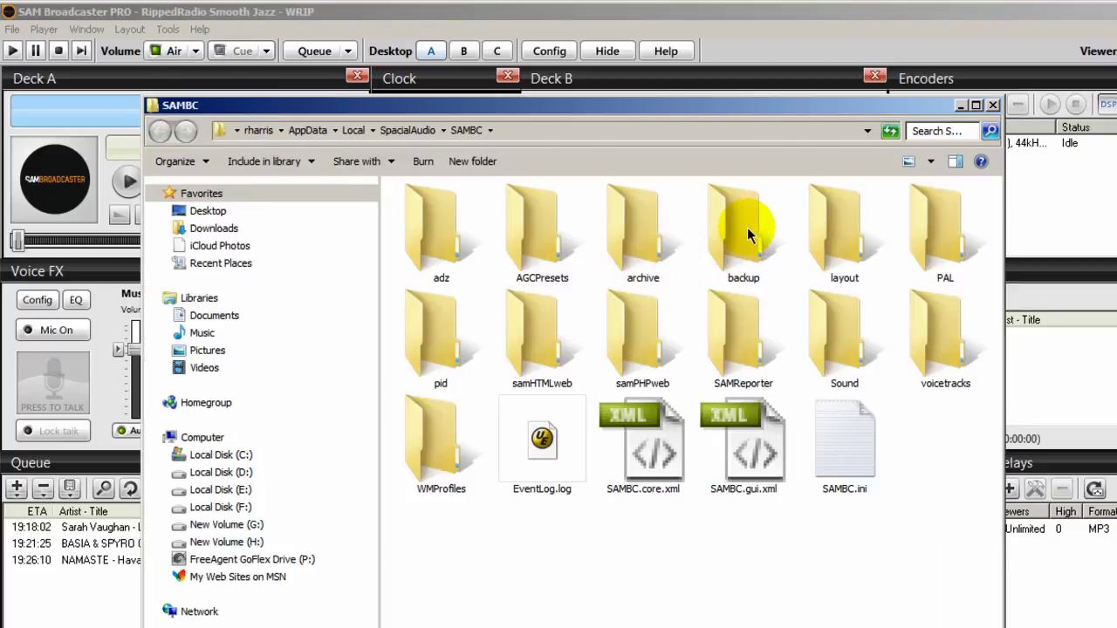
pyautogui.doubleClick(746, 234)
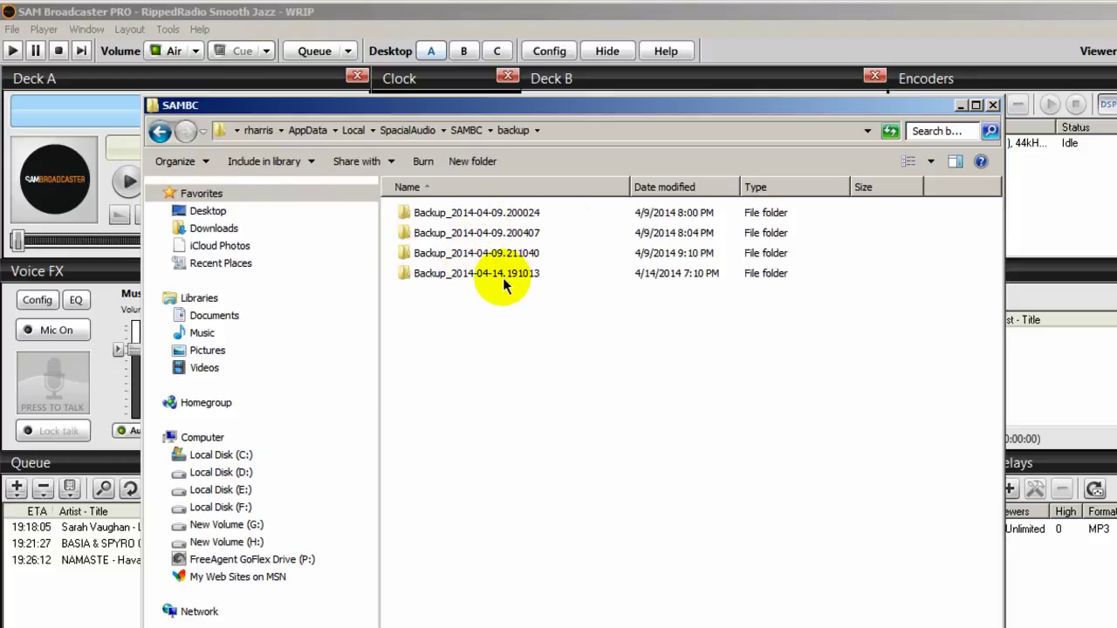
pyautogui.moveTo(498, 279)
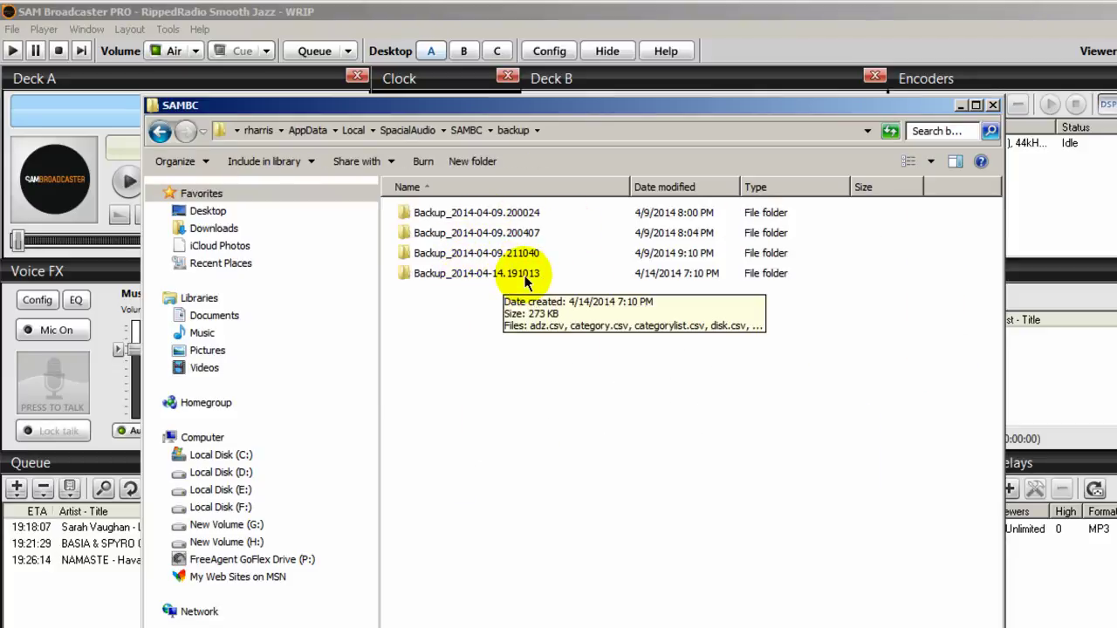
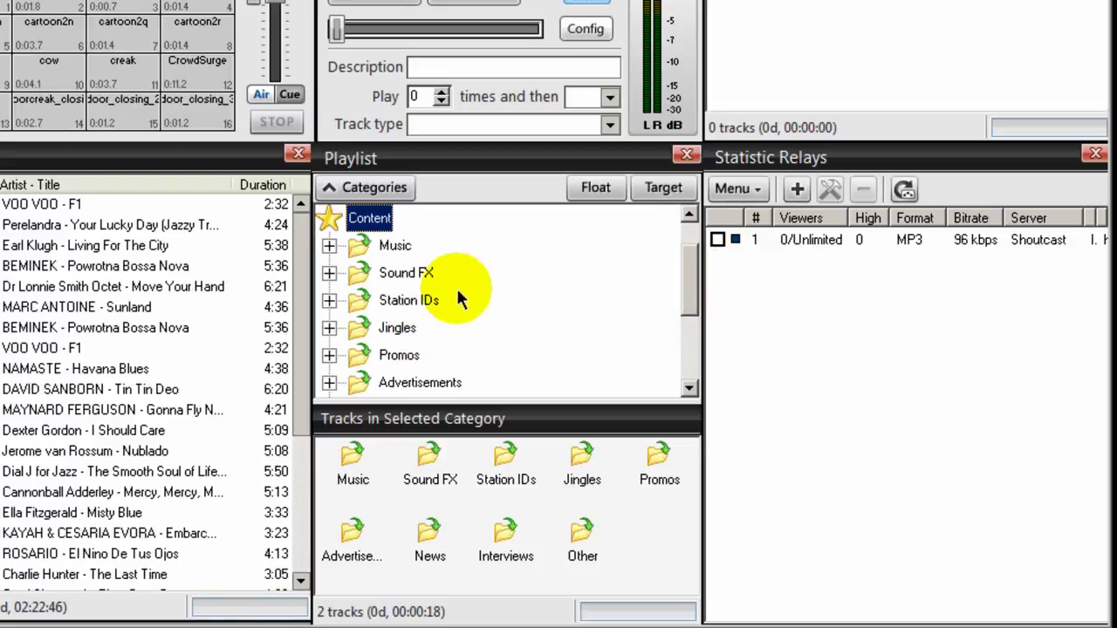
# Expand the Music and Station IDs categories in the playlist and look through their subcategories.
pyautogui.click(329, 245)
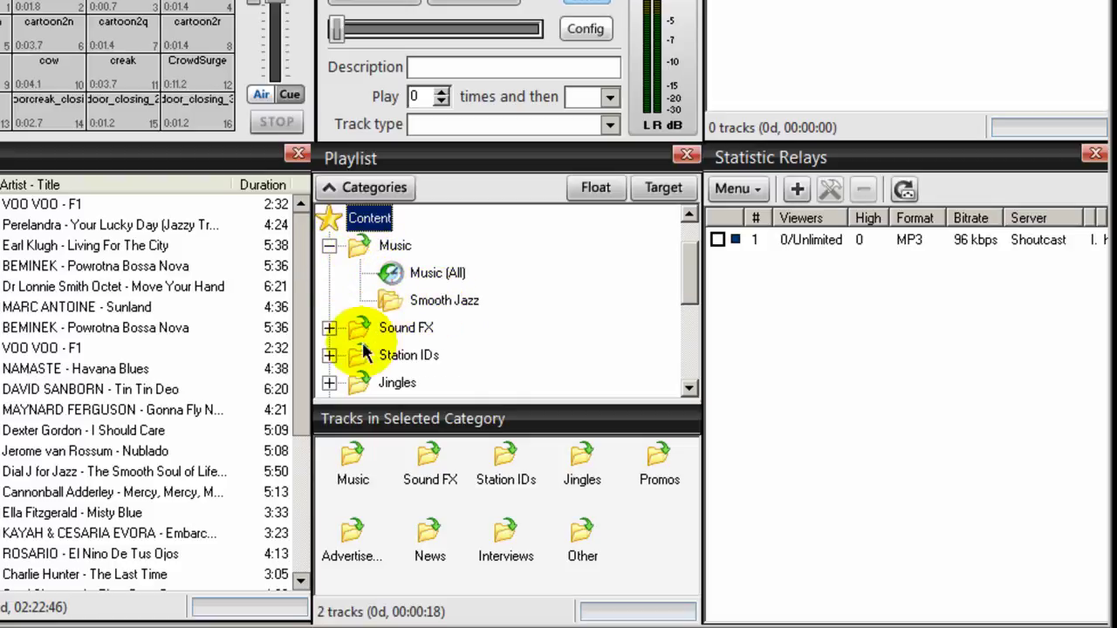
pyautogui.click(330, 356)
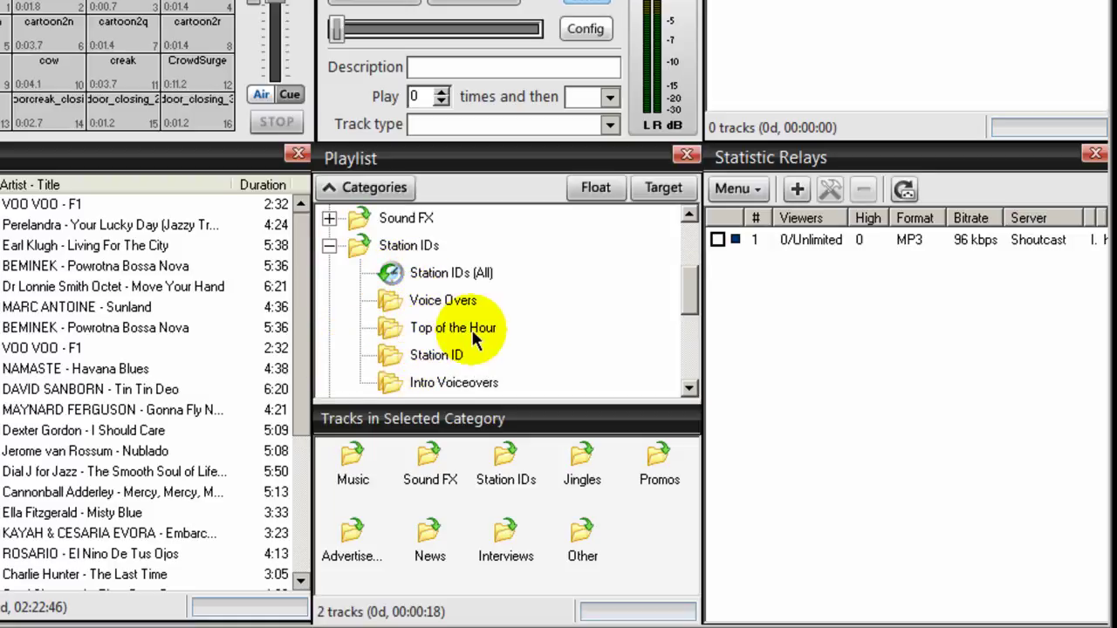
pyautogui.moveTo(681, 287)
pyautogui.mouseDown()
pyautogui.moveTo(681, 319)
pyautogui.moveTo(683, 270)
pyautogui.mouseUp()
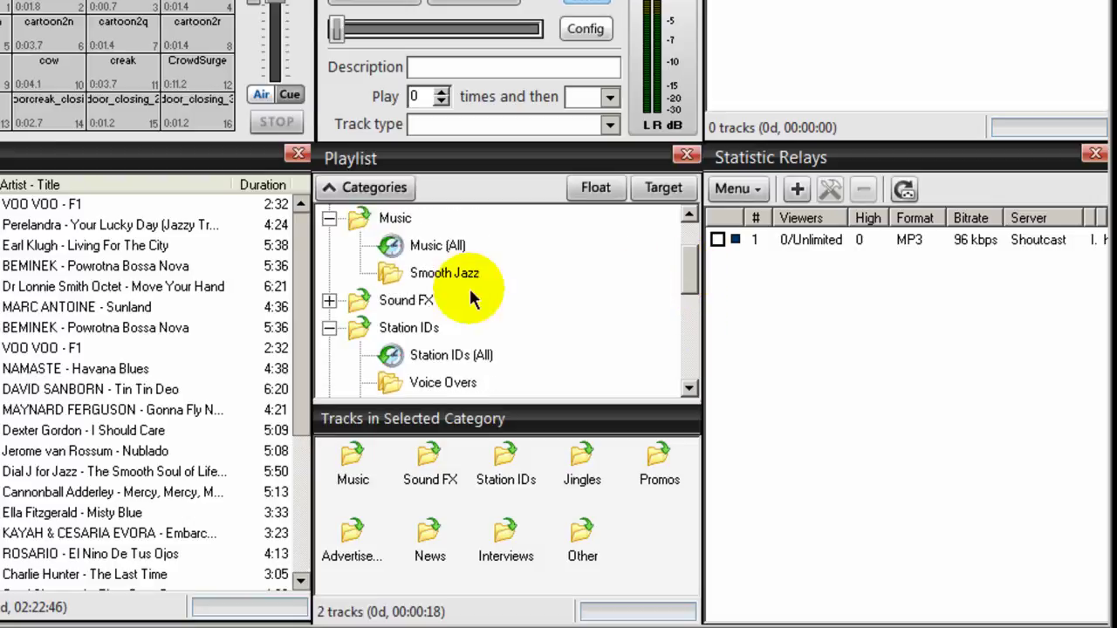
# Start saving the Smooth Jazz category as an M3U playlist in a new Desktop folder named Category Backup.
pyautogui.click(406, 275)
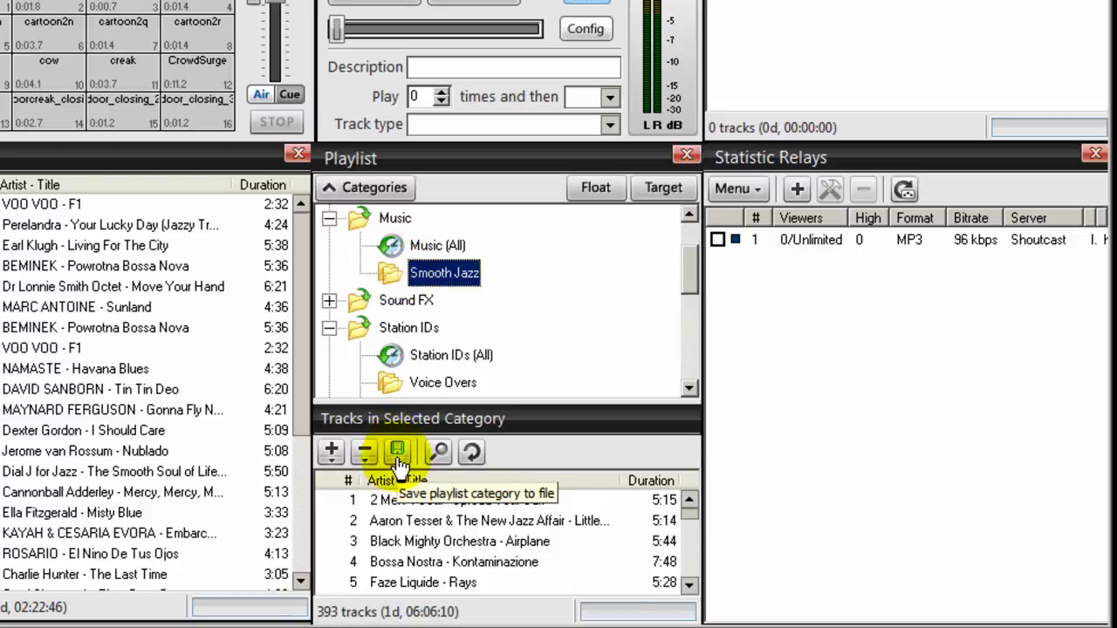
pyautogui.click(398, 461)
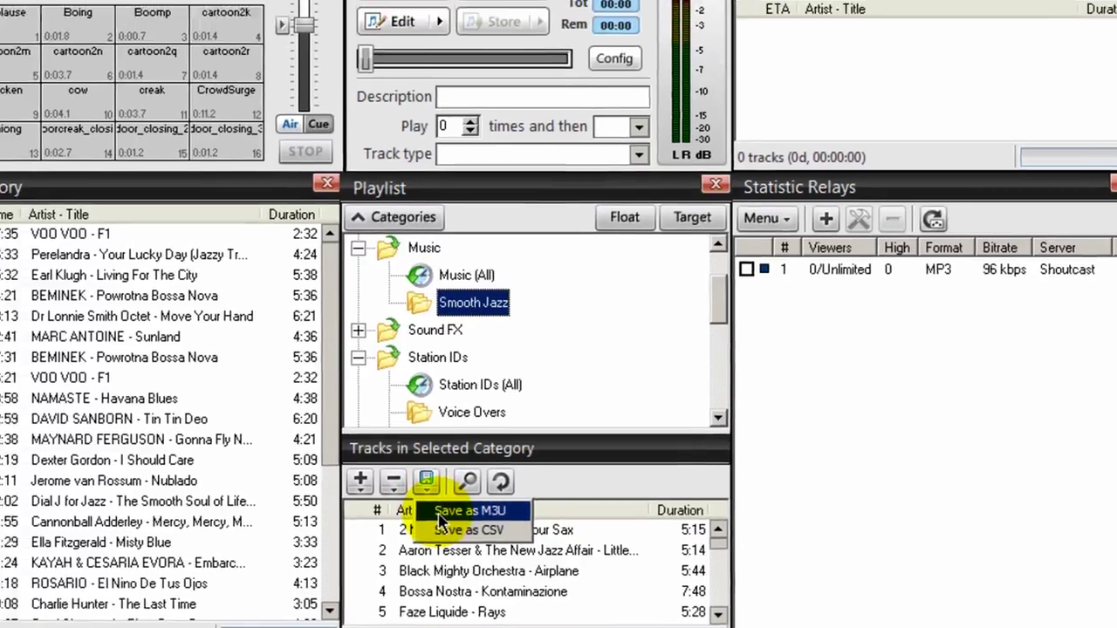
pyautogui.click(411, 485)
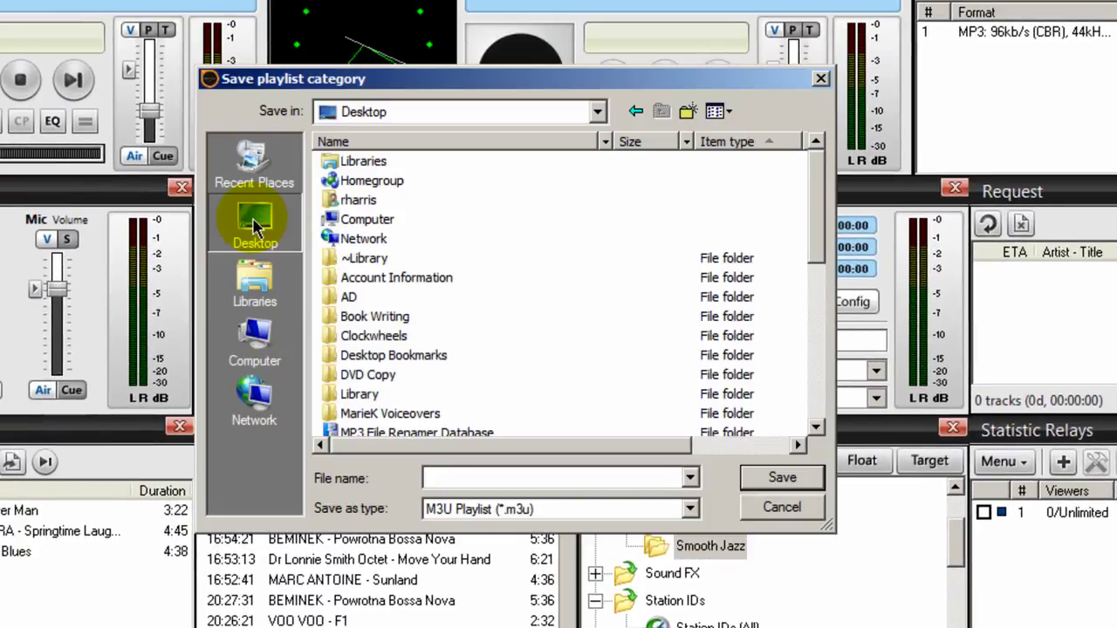
pyautogui.click(688, 111)
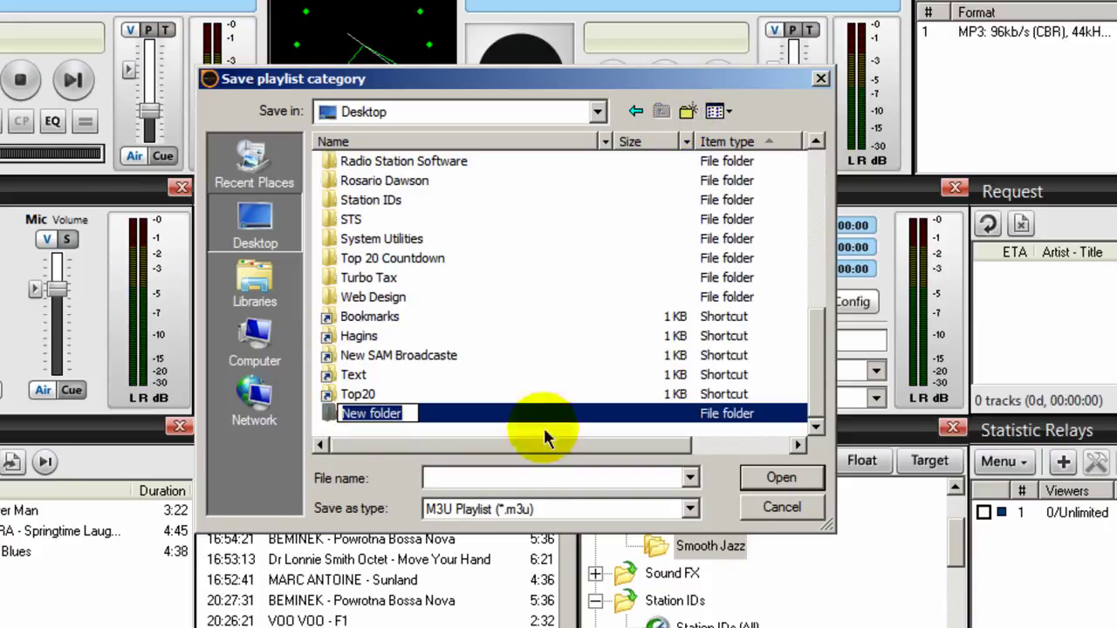
pyautogui.write('Cate')
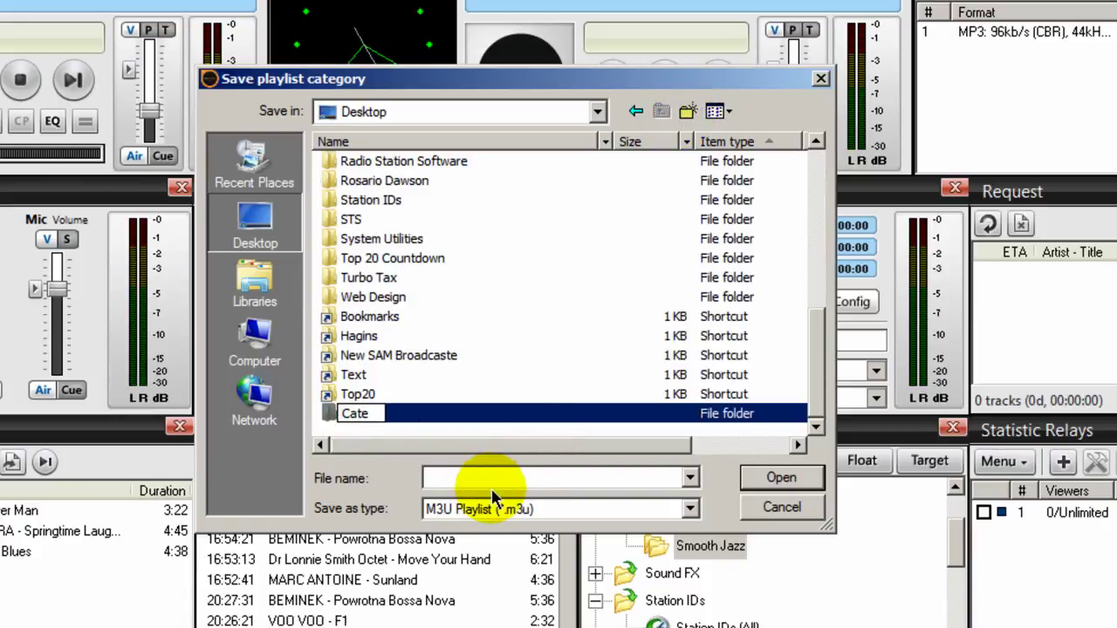
pyautogui.write('gory Backup')
pyautogui.press('Return')
pyautogui.doubleClick(325, 413)
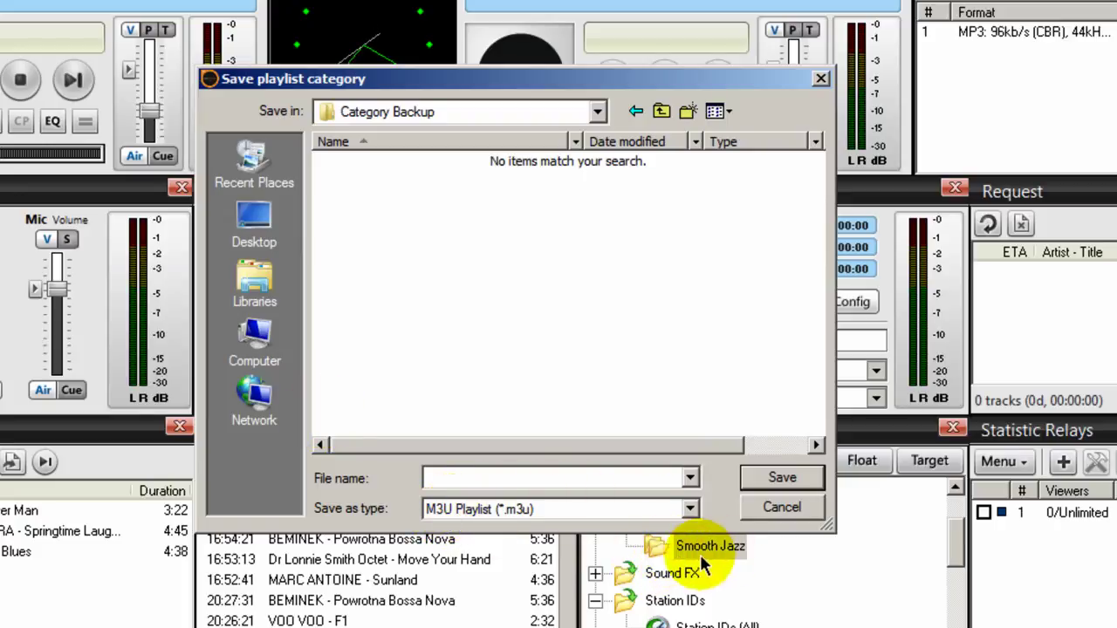
# Name the M3U playlist file Smooth Jazz and save it in the Category Backup folder.
pyautogui.click(493, 471)
pyautogui.write('Smooth Jazz')
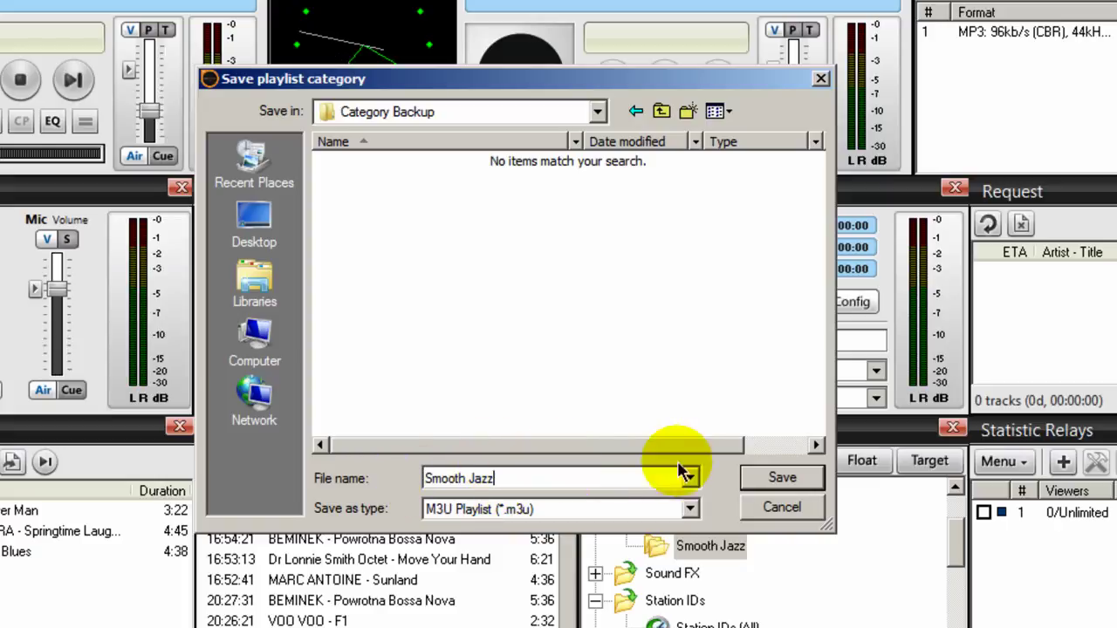
pyautogui.click(782, 478)
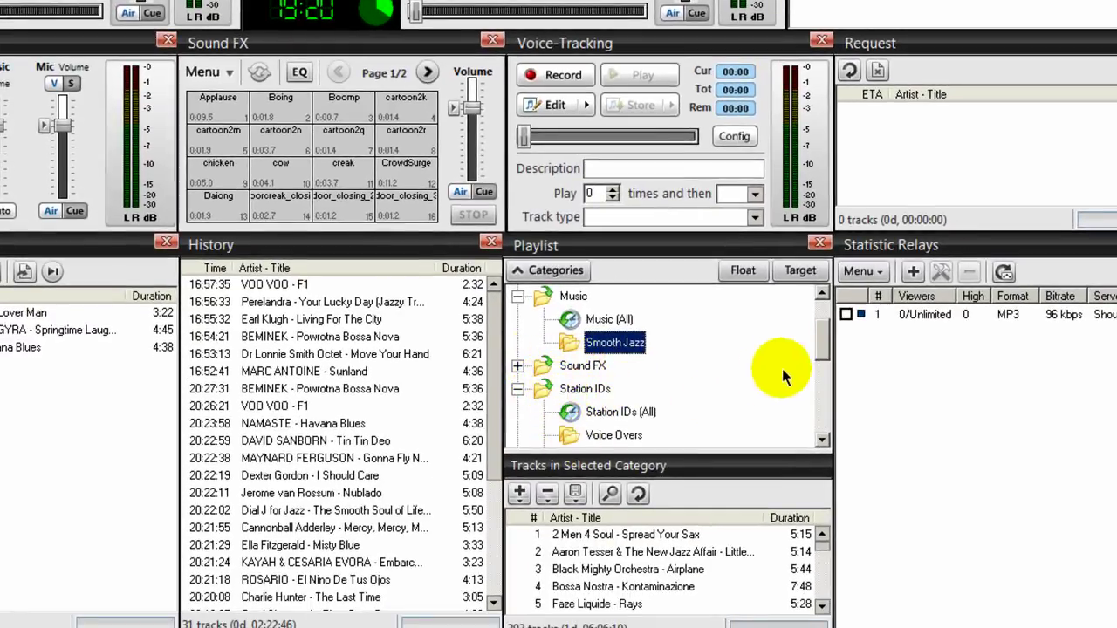
# Export the Voice Overs category under Station IDs as an M3U playlist named Voice Overs in the Category Backup folder.
pyautogui.scroll(-3, 825, 349)
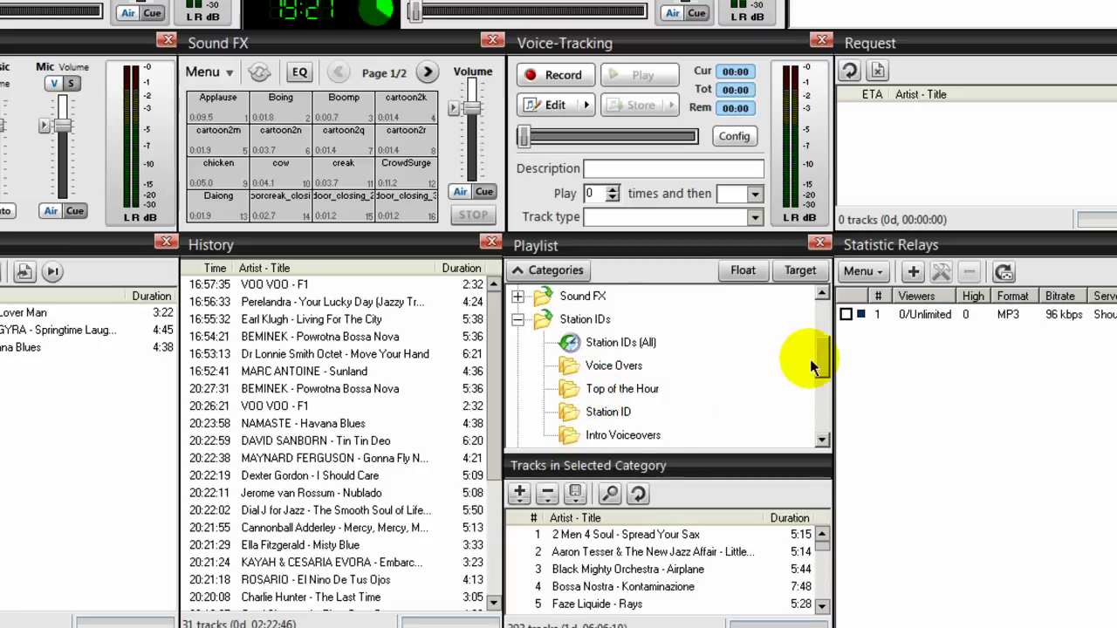
pyautogui.click(569, 368)
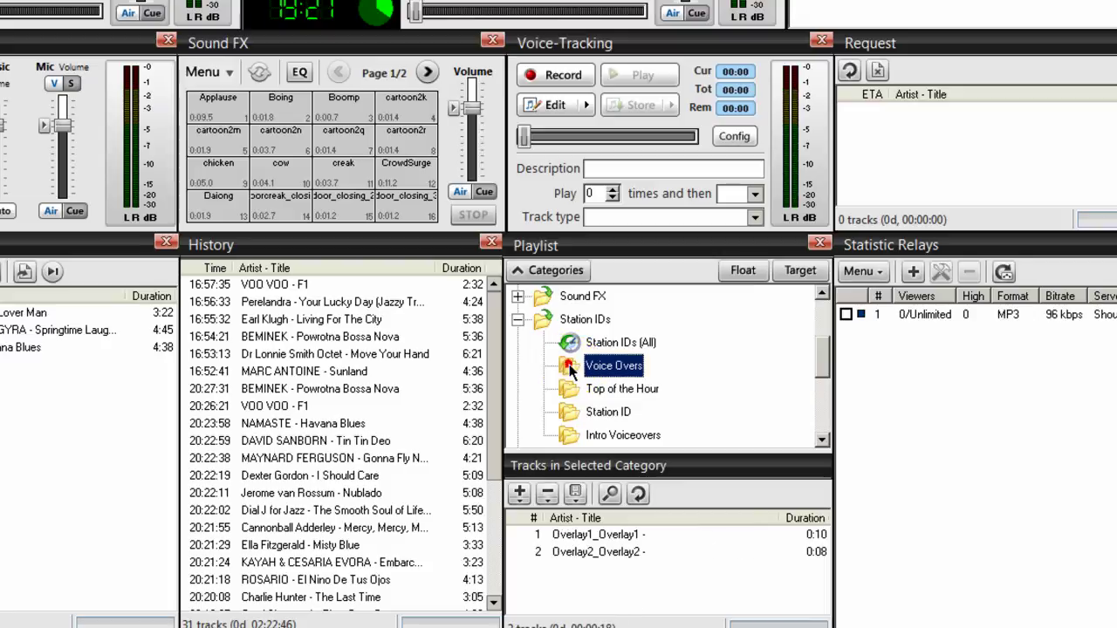
pyautogui.click(576, 494)
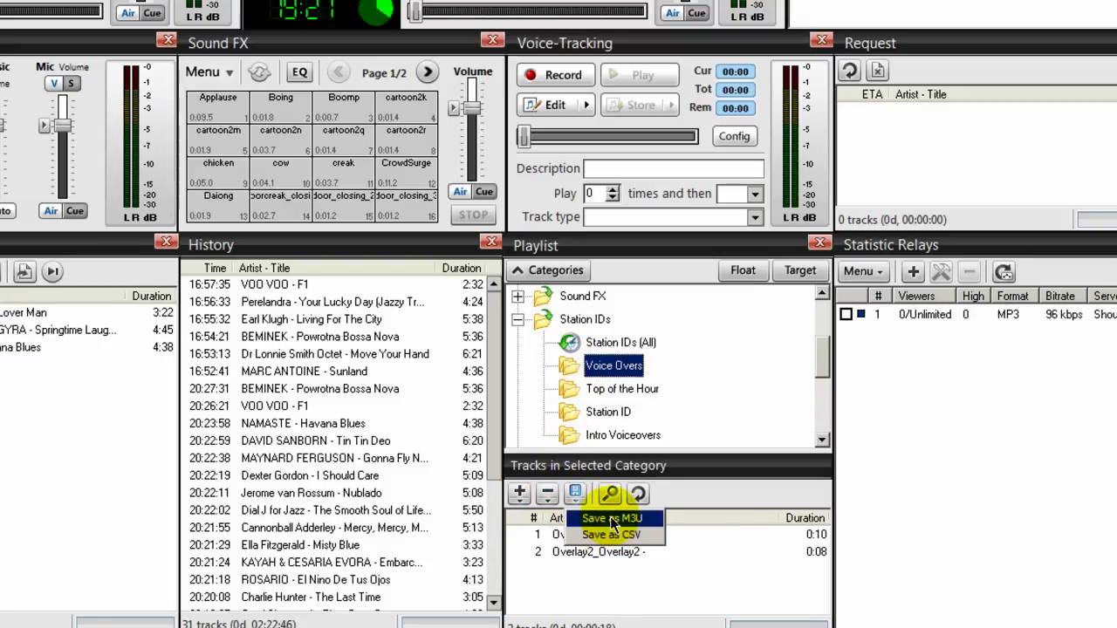
pyautogui.click(611, 520)
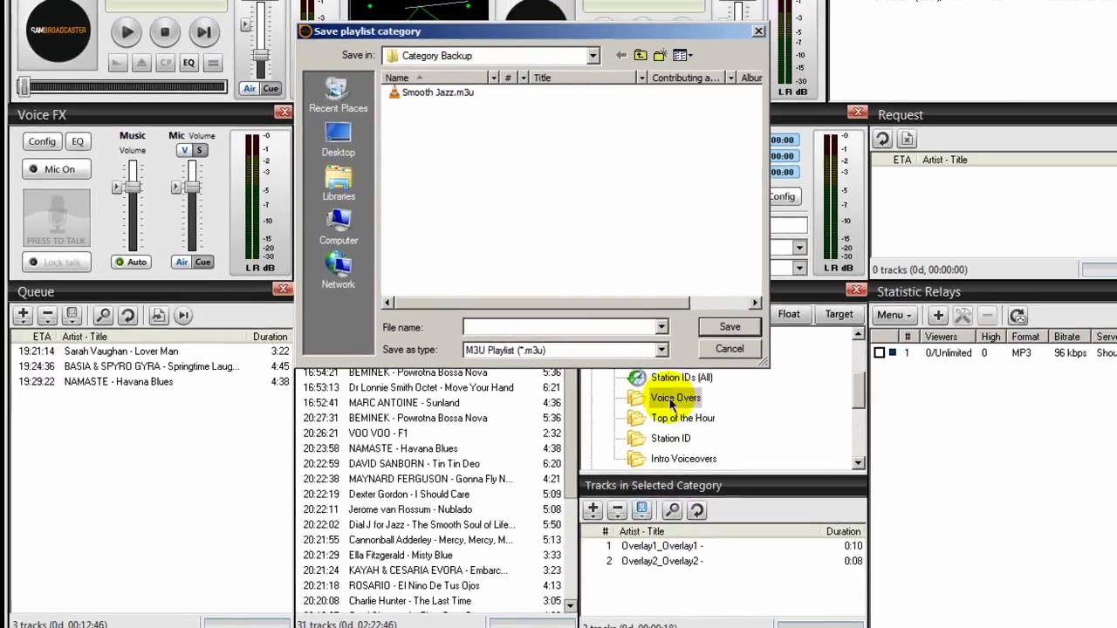
pyautogui.click(536, 327)
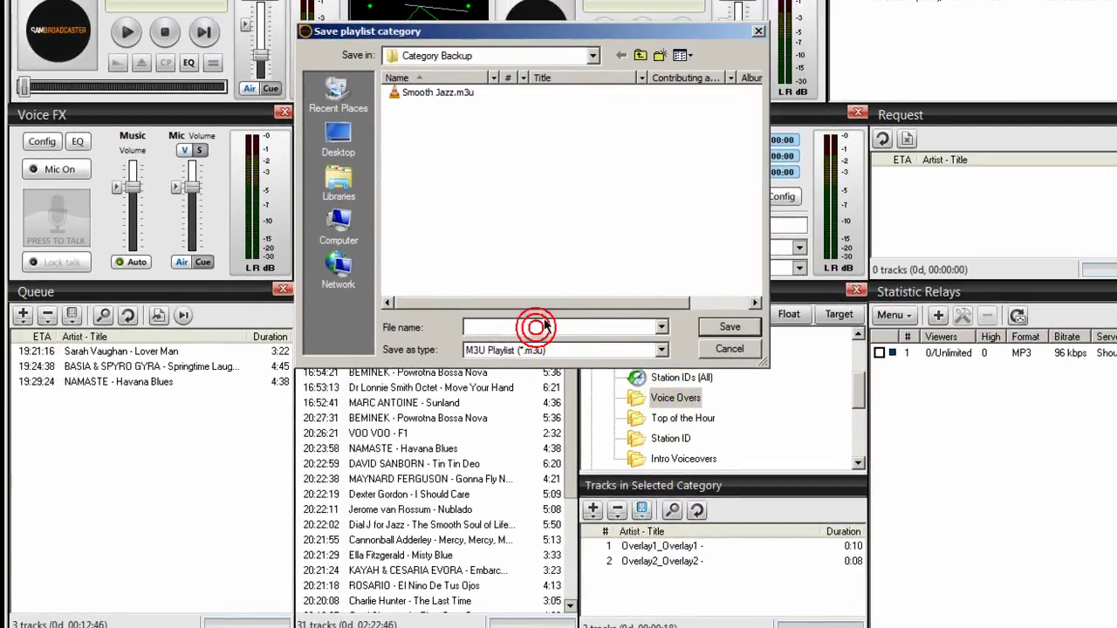
pyautogui.write('Voice Overs')
pyautogui.click(726, 326)
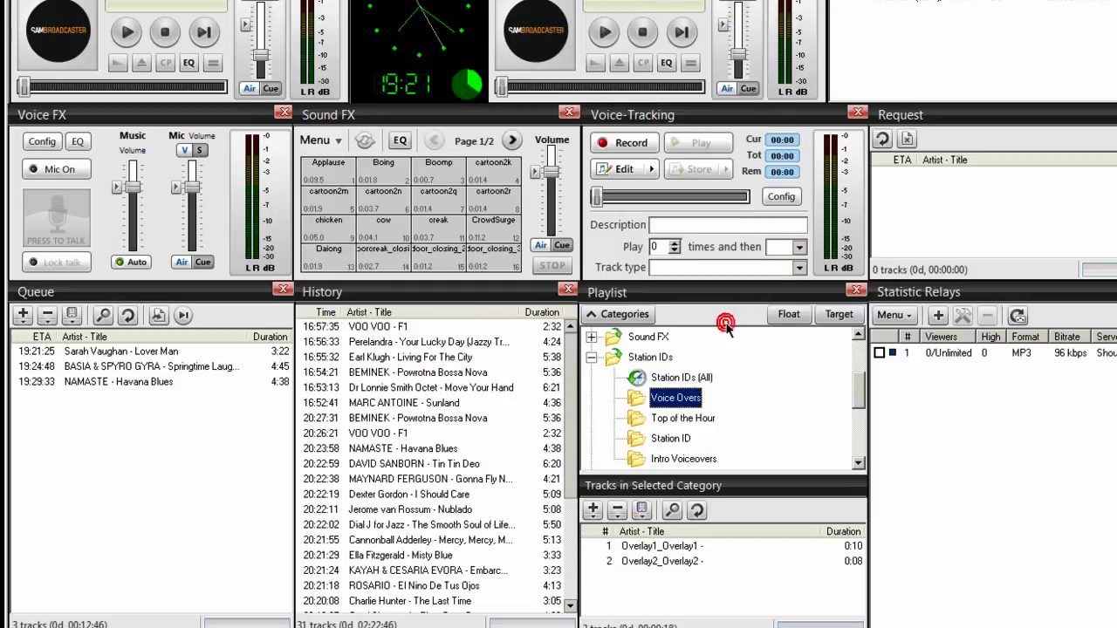
# Save the Top of the Hour category as an M3U playlist named Top of the Hour in the Category Backup folder.
pyautogui.click(638, 421)
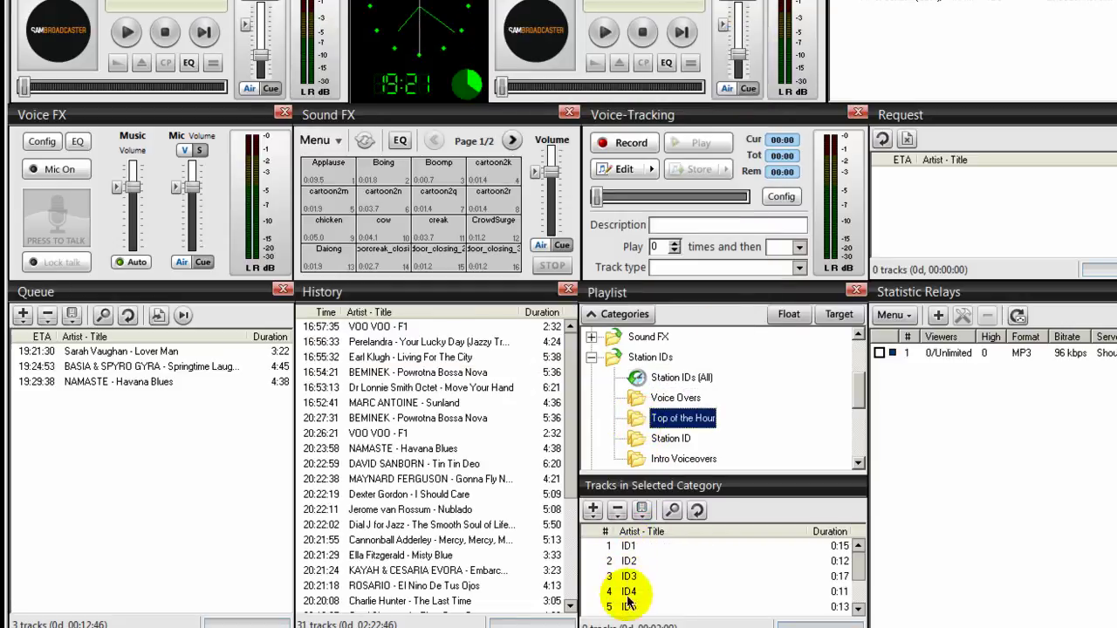
pyautogui.click(642, 515)
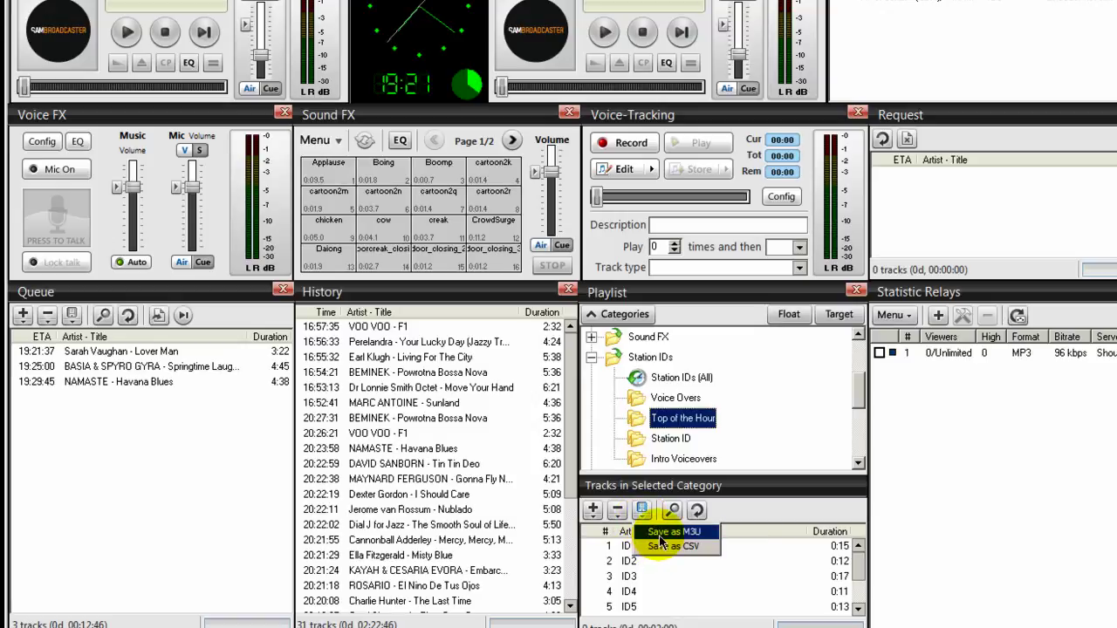
pyautogui.click(663, 533)
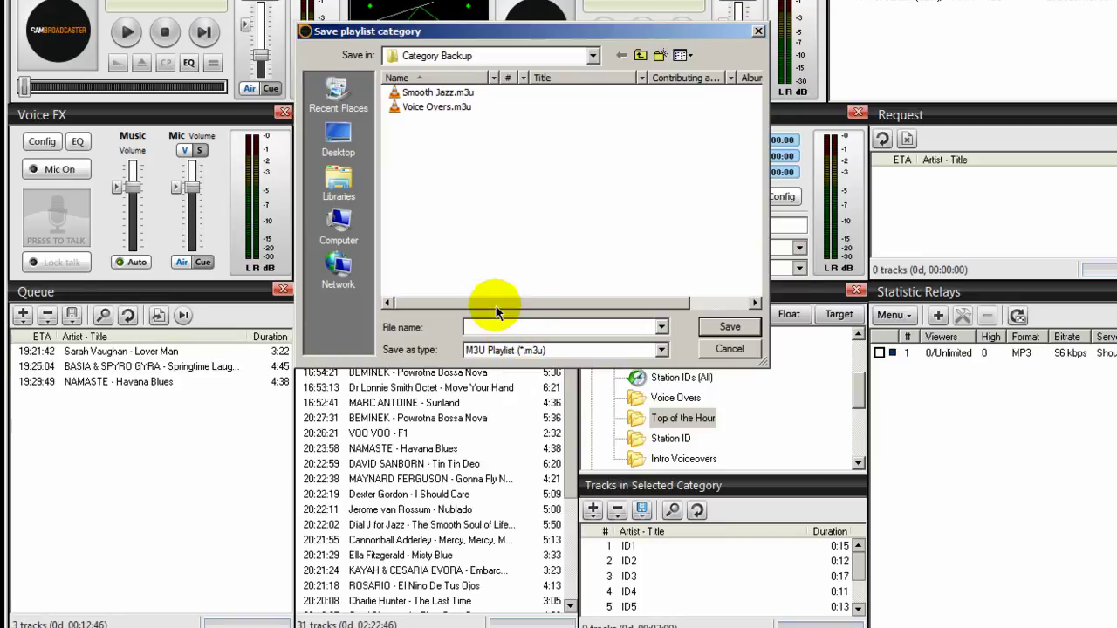
pyautogui.write('Top of the Hour')
pyautogui.click(730, 327)
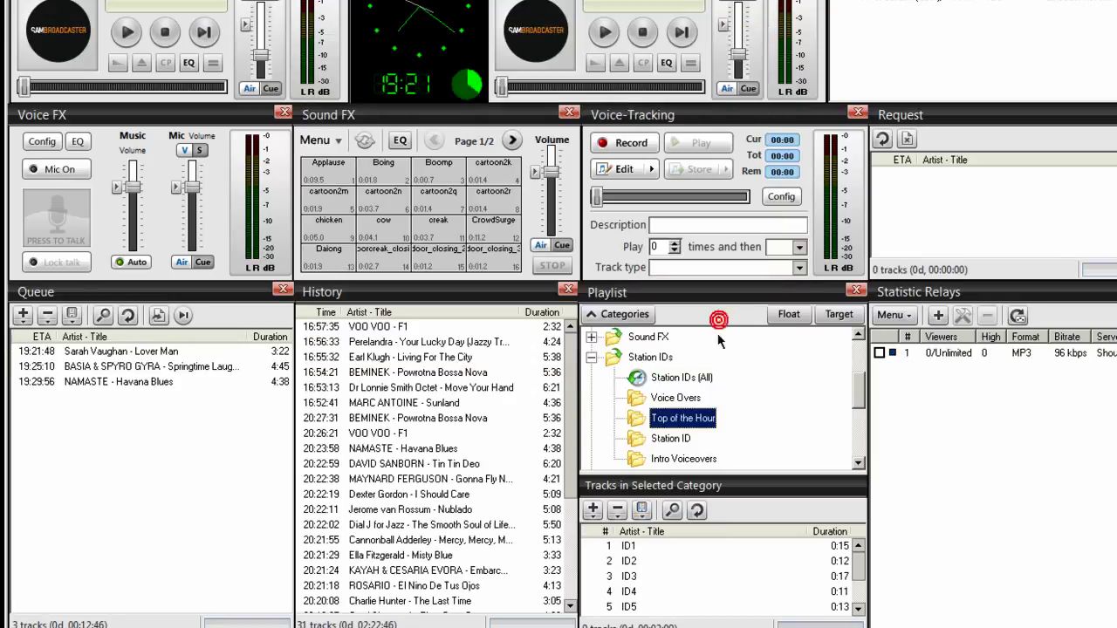
# Save the Station ID category as an M3U playlist named Station ID in the Category Backup folder.
pyautogui.click(647, 445)
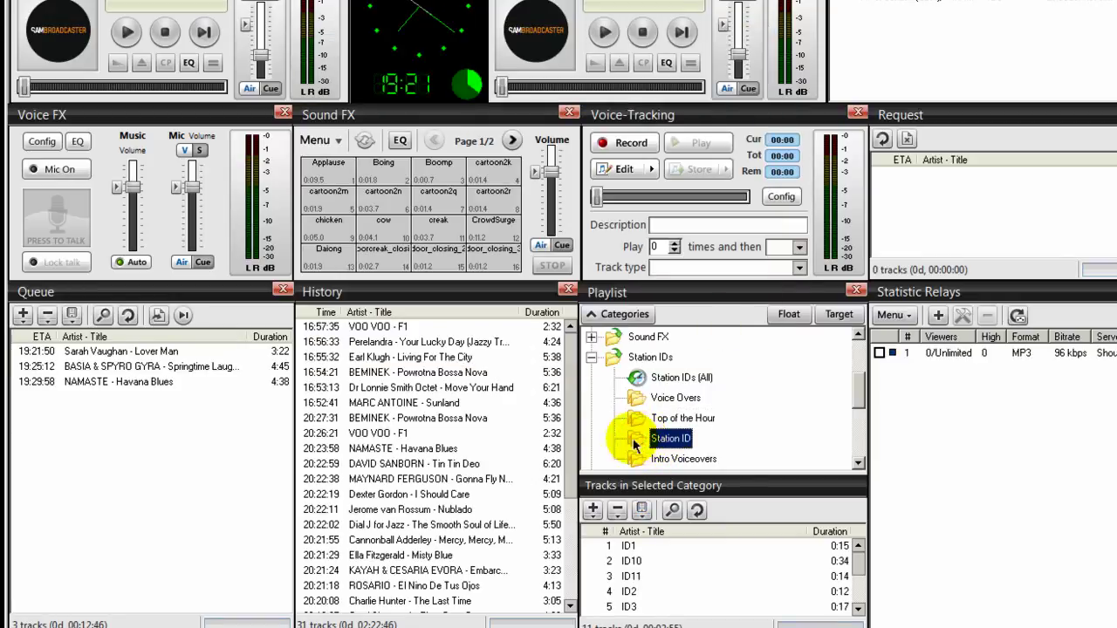
pyautogui.click(641, 510)
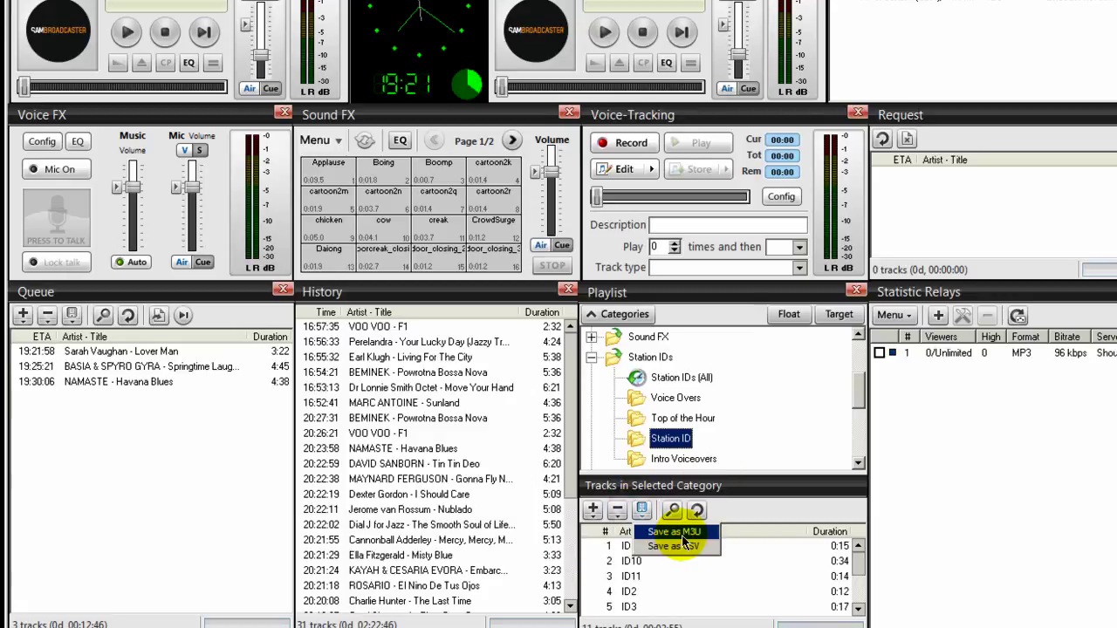
pyautogui.click(674, 533)
pyautogui.click(526, 325)
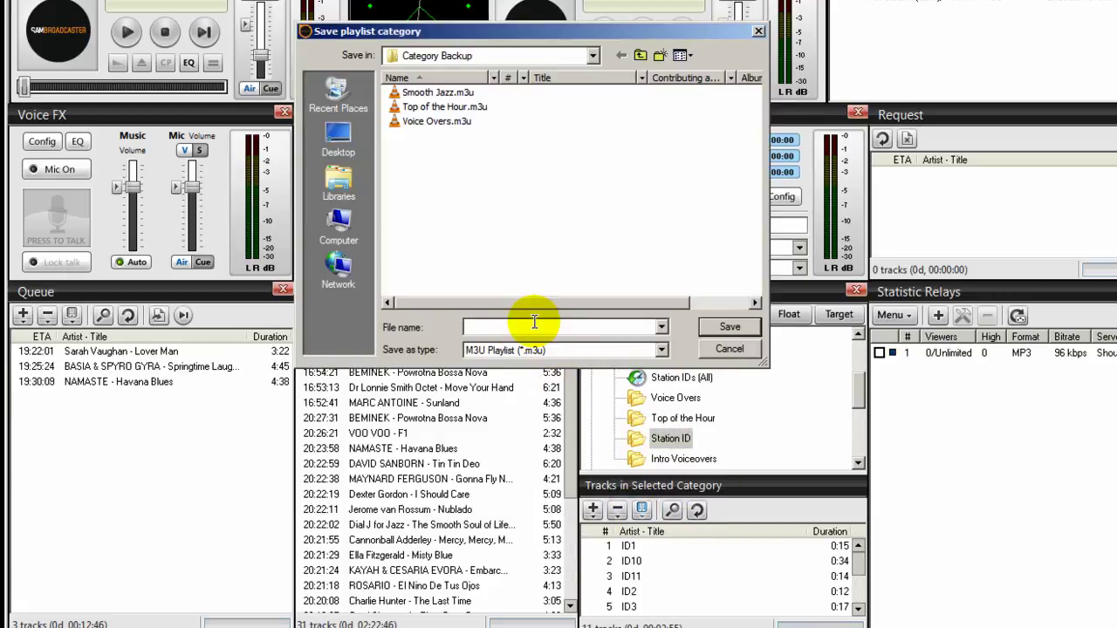
pyautogui.write('Station ID')
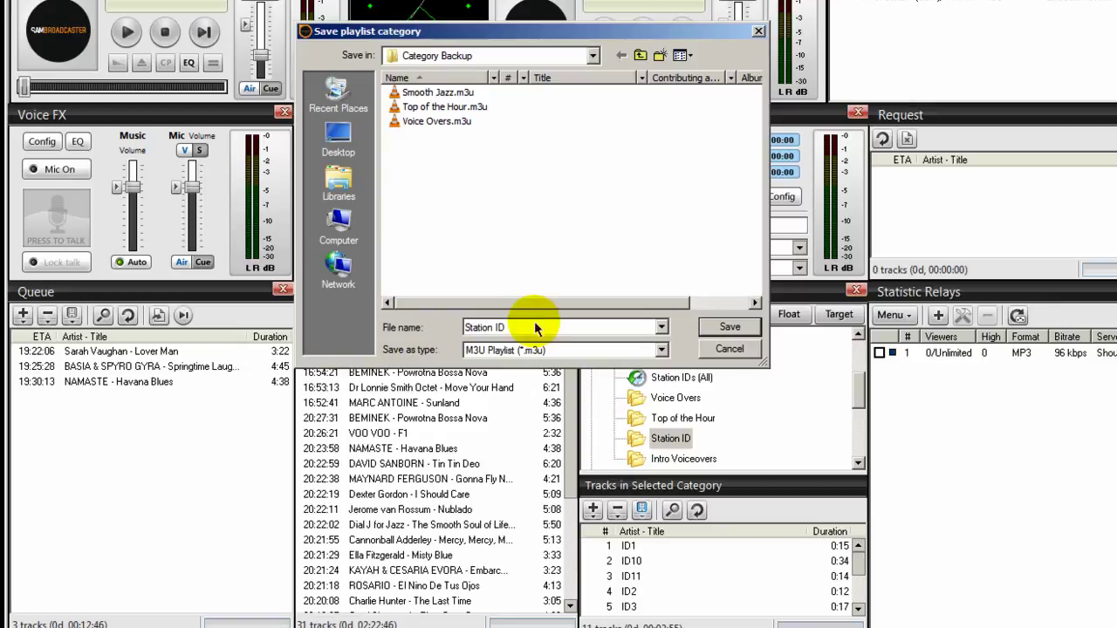
pyautogui.click(731, 327)
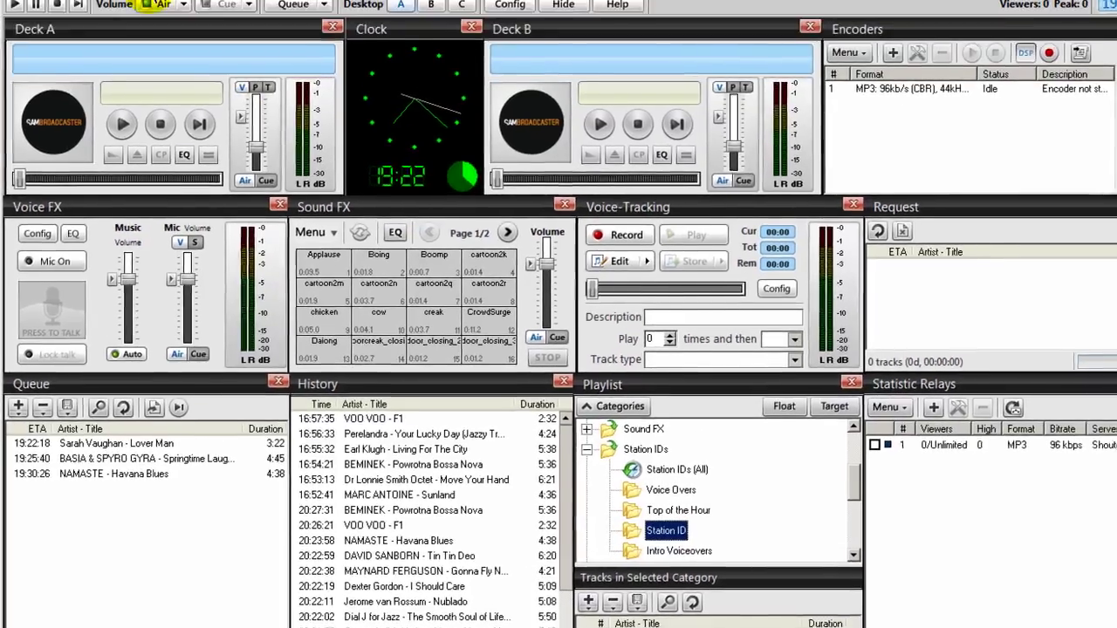
pyautogui.click(156, 27)
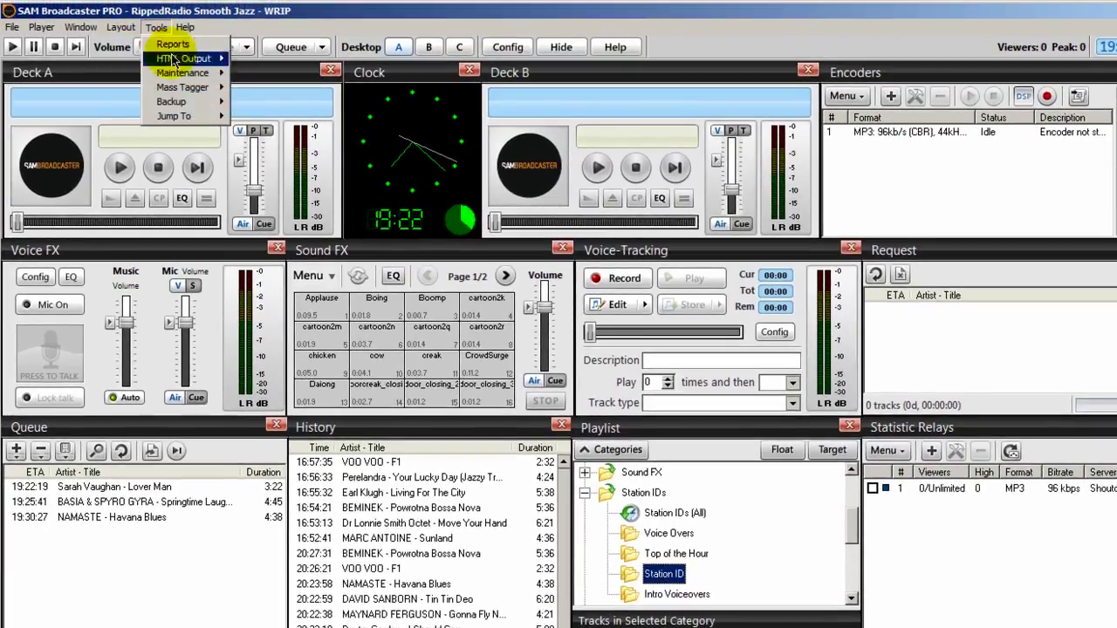
pyautogui.moveTo(187, 102)
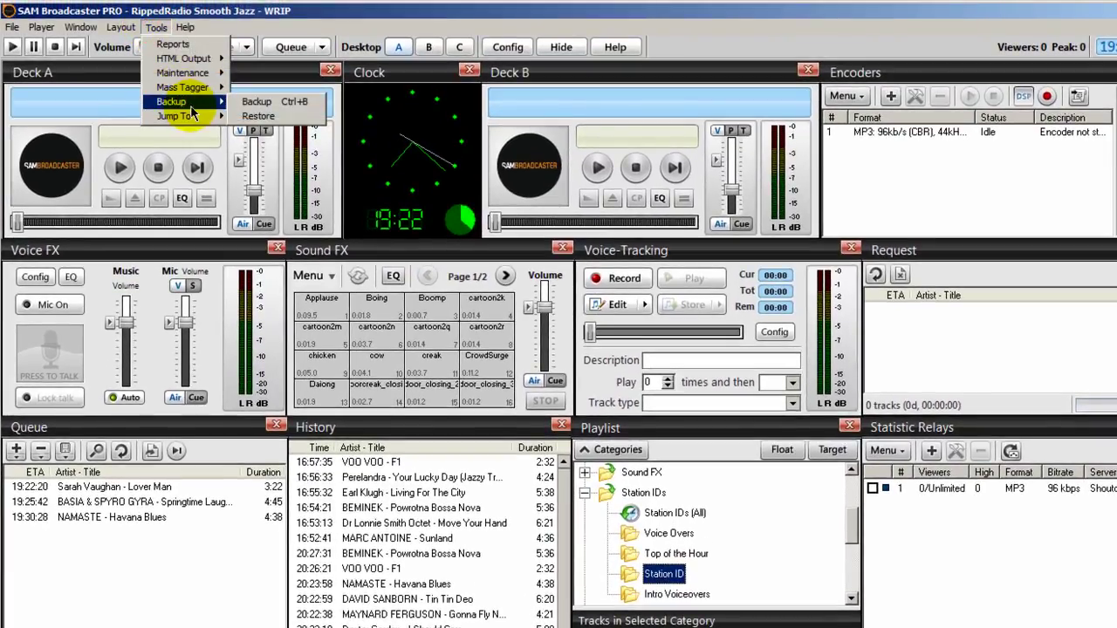
pyautogui.click(361, 11)
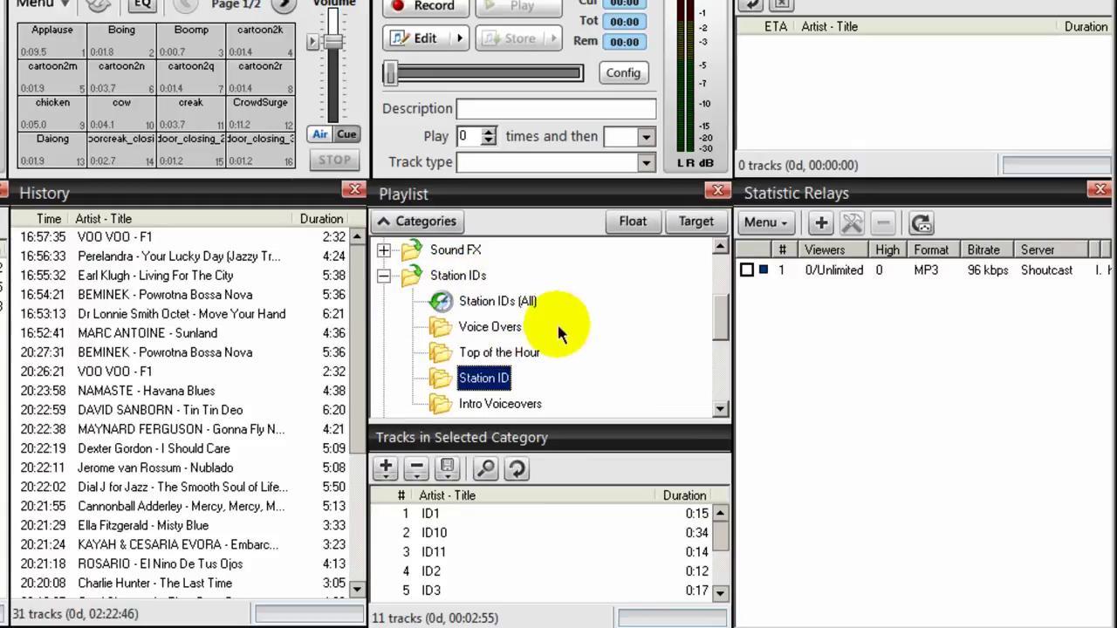
# Delete the Voice Overs, Top of the Hour and Station ID subcategories from Station IDs in the playlist.
pyautogui.click(440, 332)
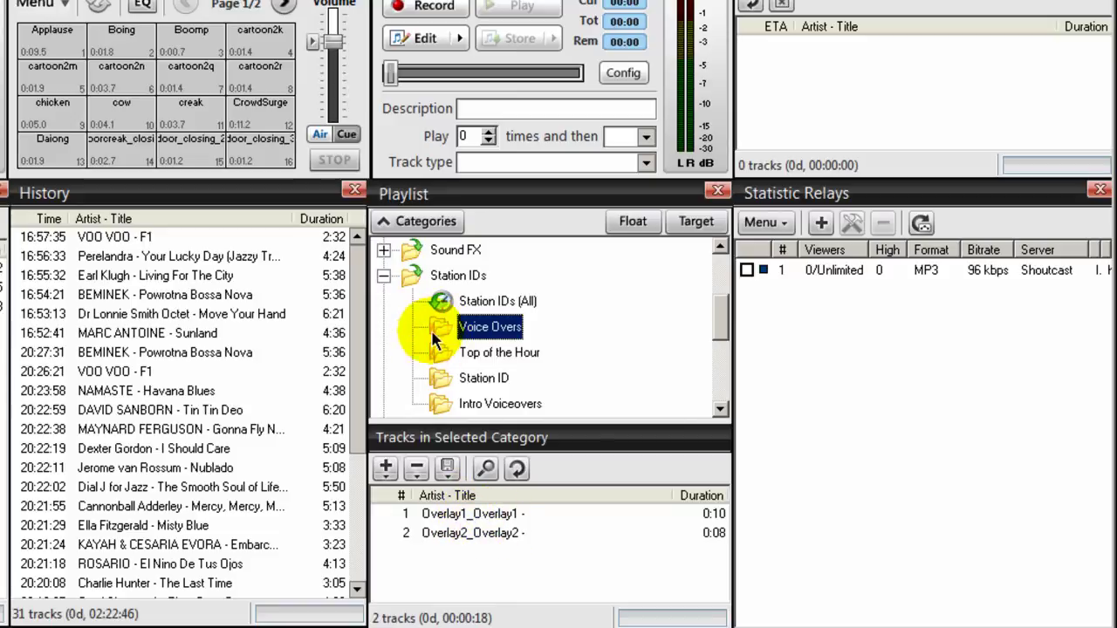
pyautogui.rightClick(435, 321)
pyautogui.click(482, 359)
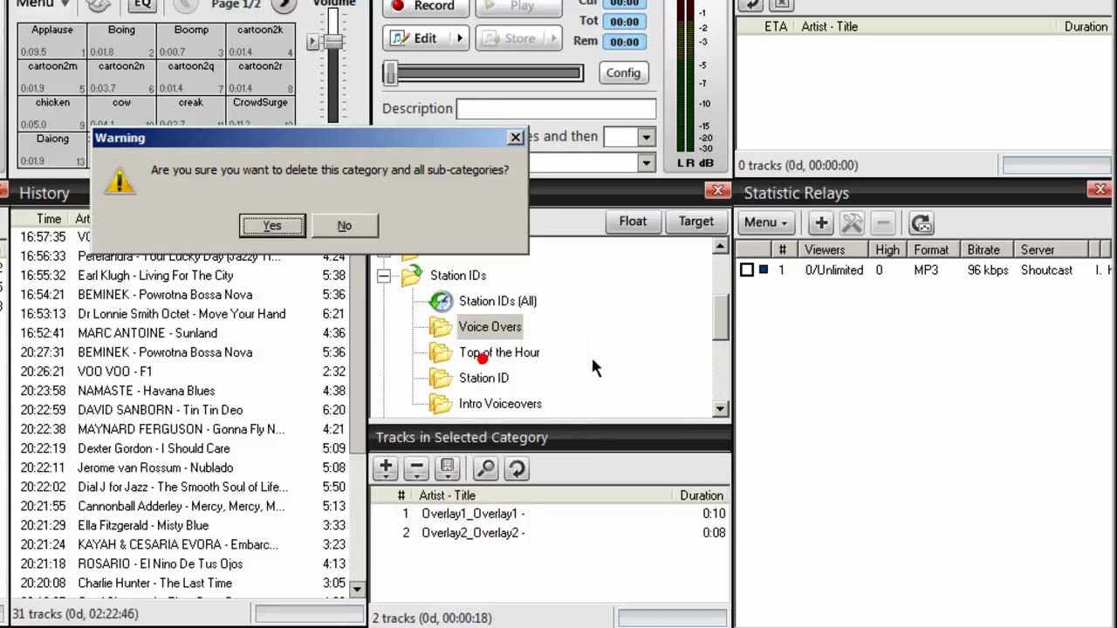
pyautogui.click(272, 225)
pyautogui.rightClick(442, 329)
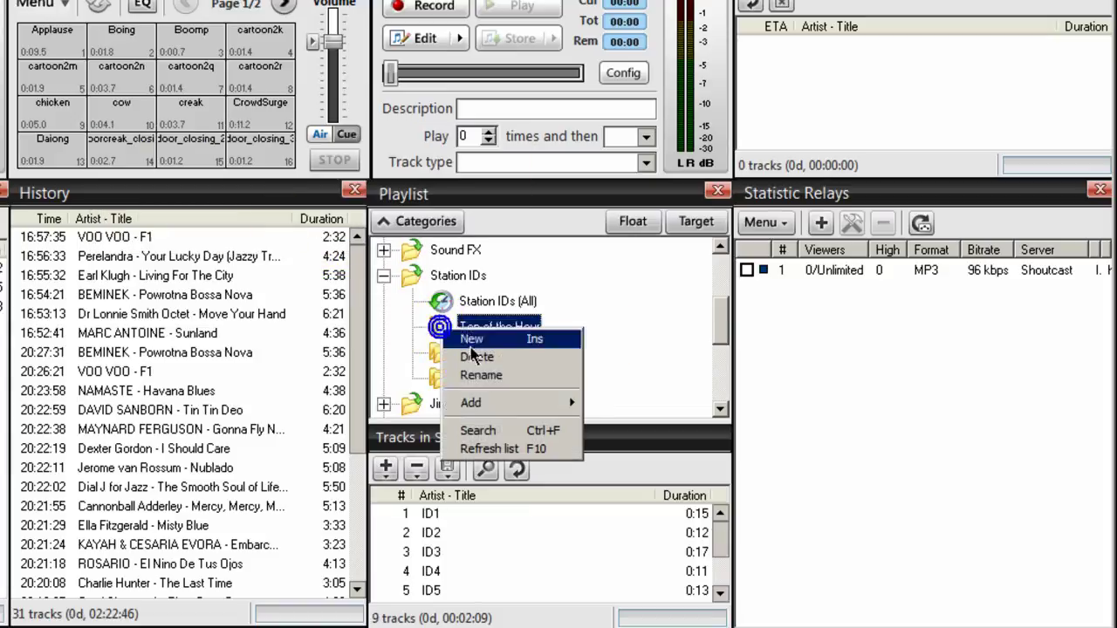
pyautogui.click(491, 357)
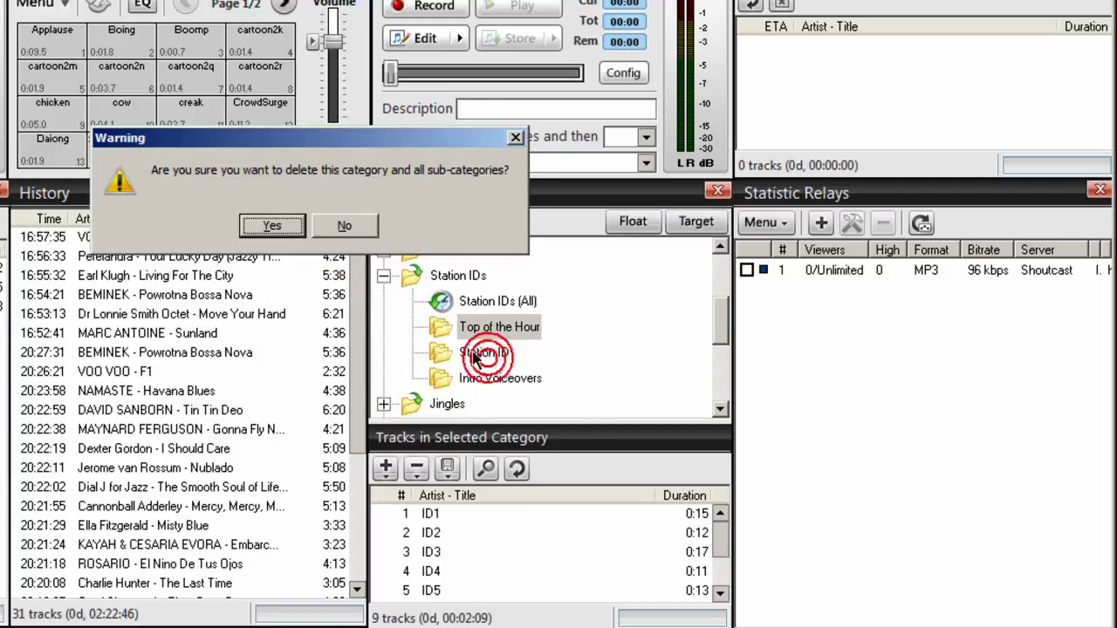
pyautogui.click(271, 222)
pyautogui.rightClick(445, 327)
pyautogui.click(478, 356)
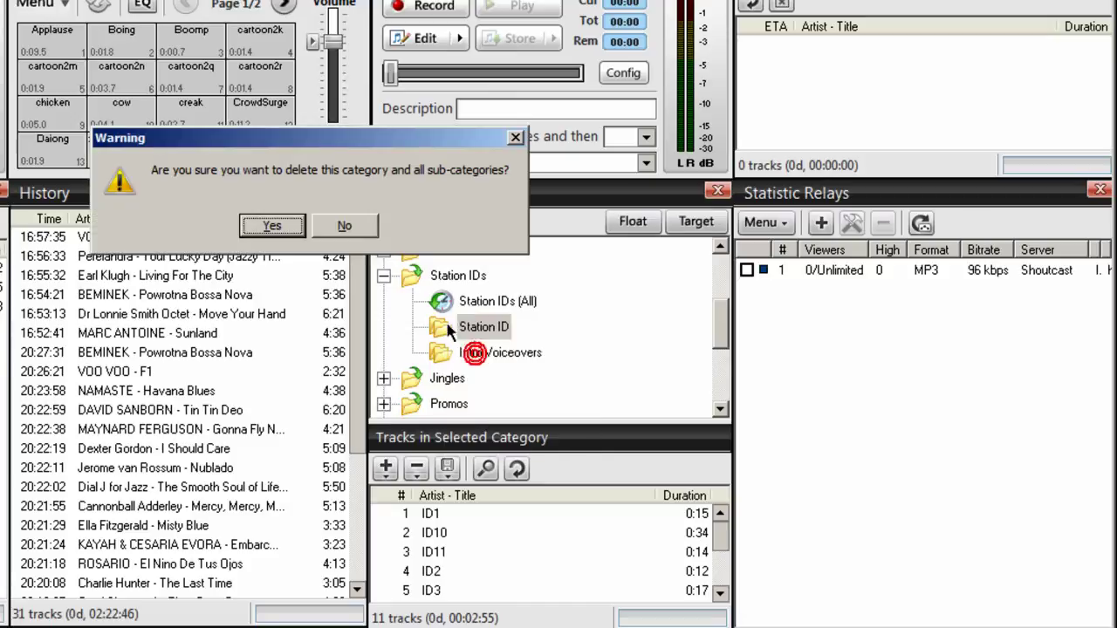
pyautogui.click(272, 224)
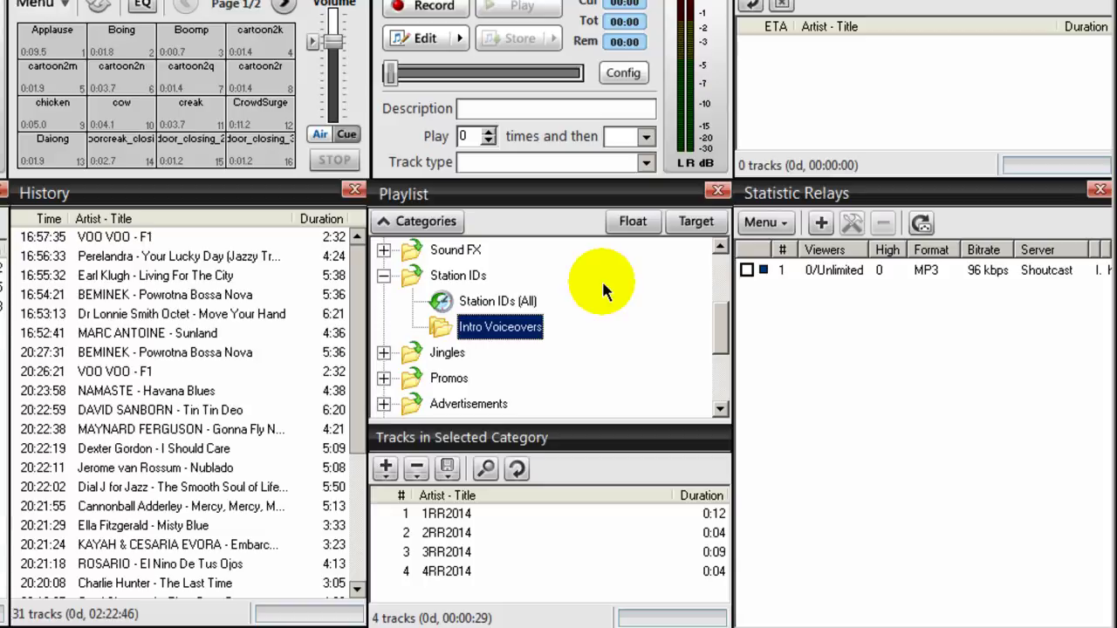
# Create a new subcategory named Voice Overs under the Station IDs category.
pyautogui.click(413, 280)
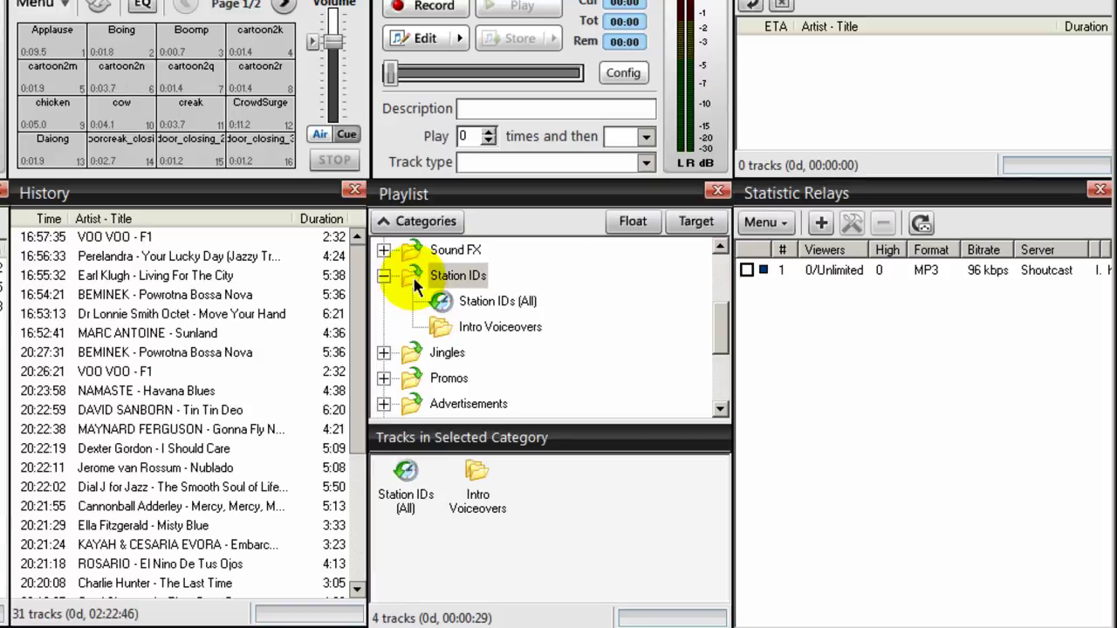
pyautogui.rightClick(411, 273)
pyautogui.click(429, 288)
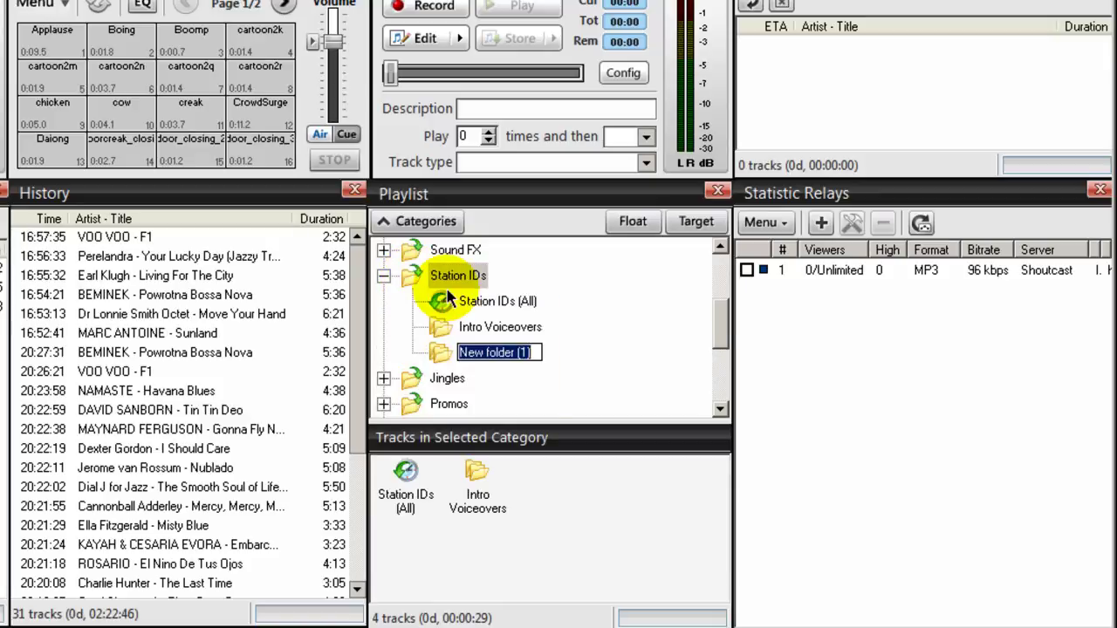
pyautogui.write('Voice Overs')
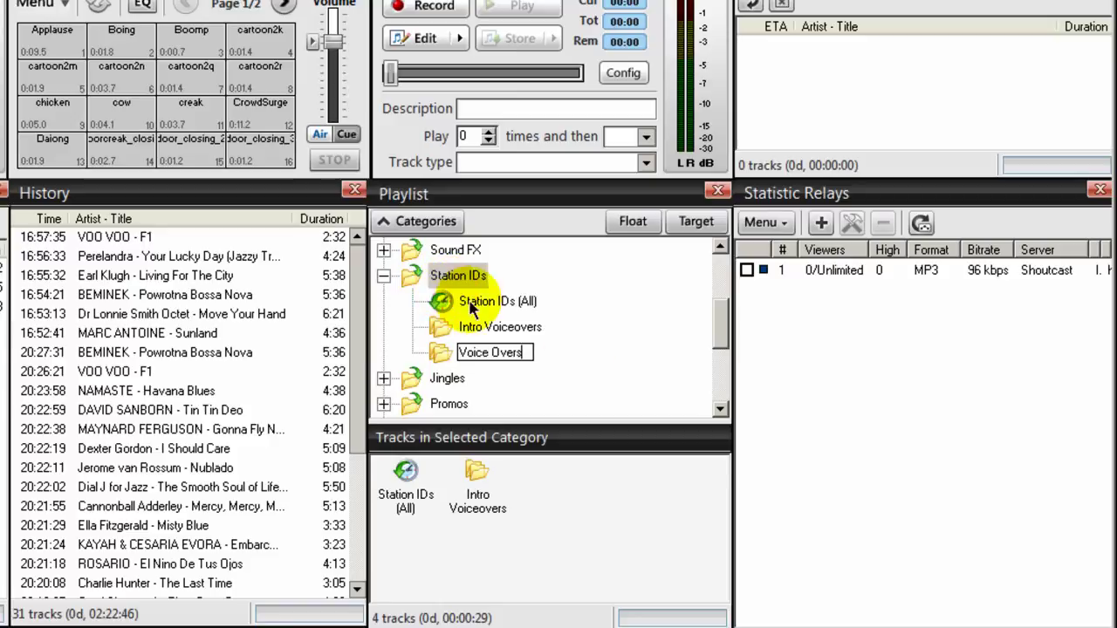
pyautogui.click(445, 351)
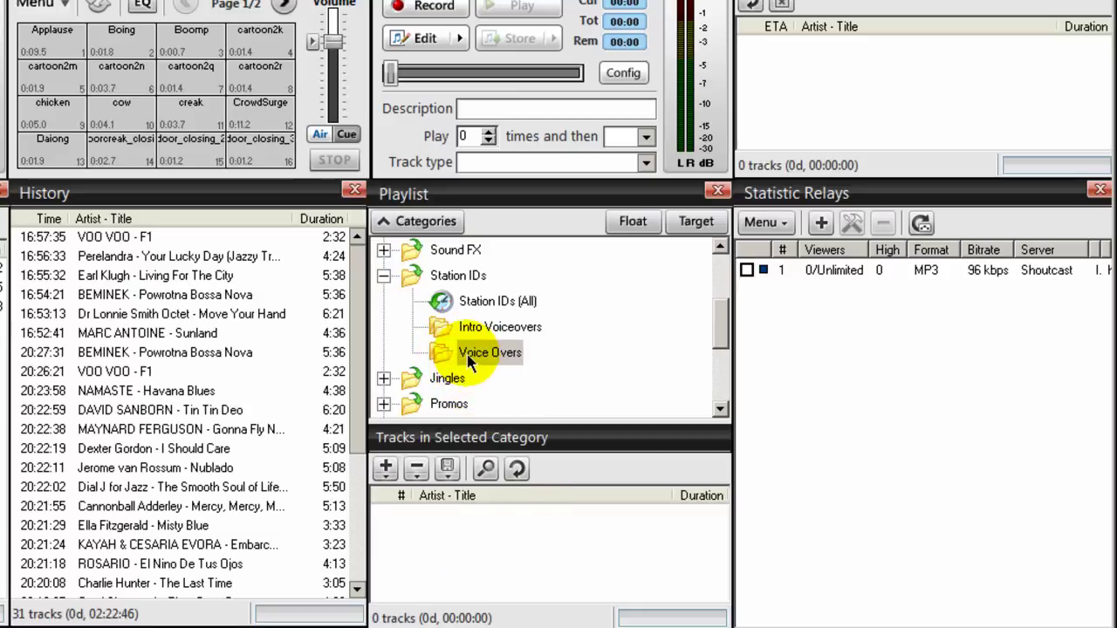
# Add the playlist Voice Overs.m3u from the Category Backup folder to the new Voice Overs category.
pyautogui.click(439, 354)
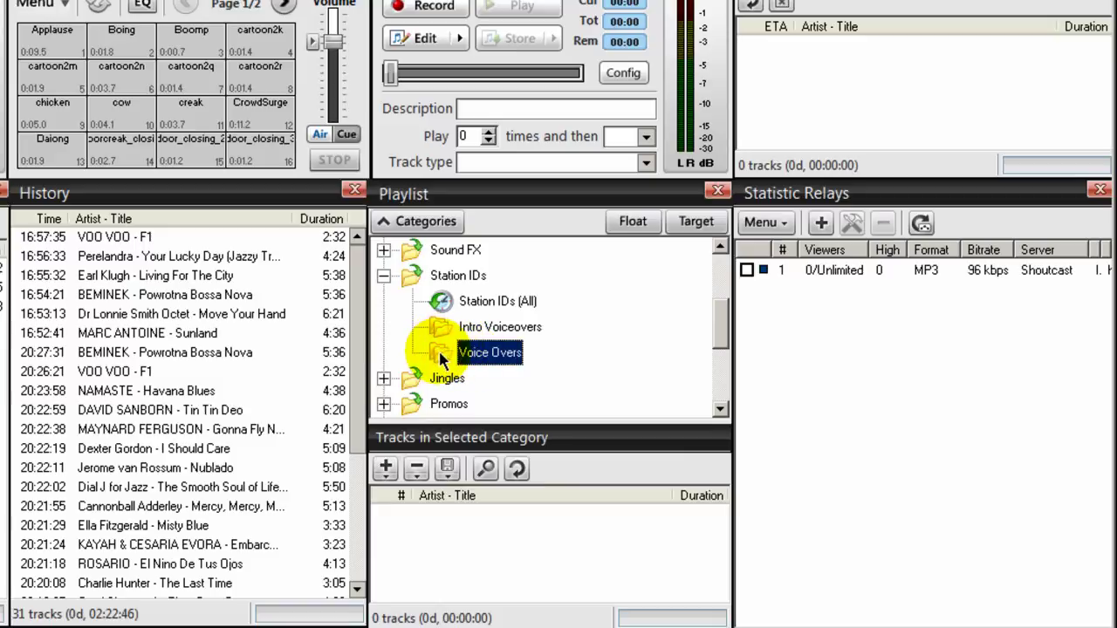
pyautogui.rightClick(439, 356)
pyautogui.moveTo(554, 428)
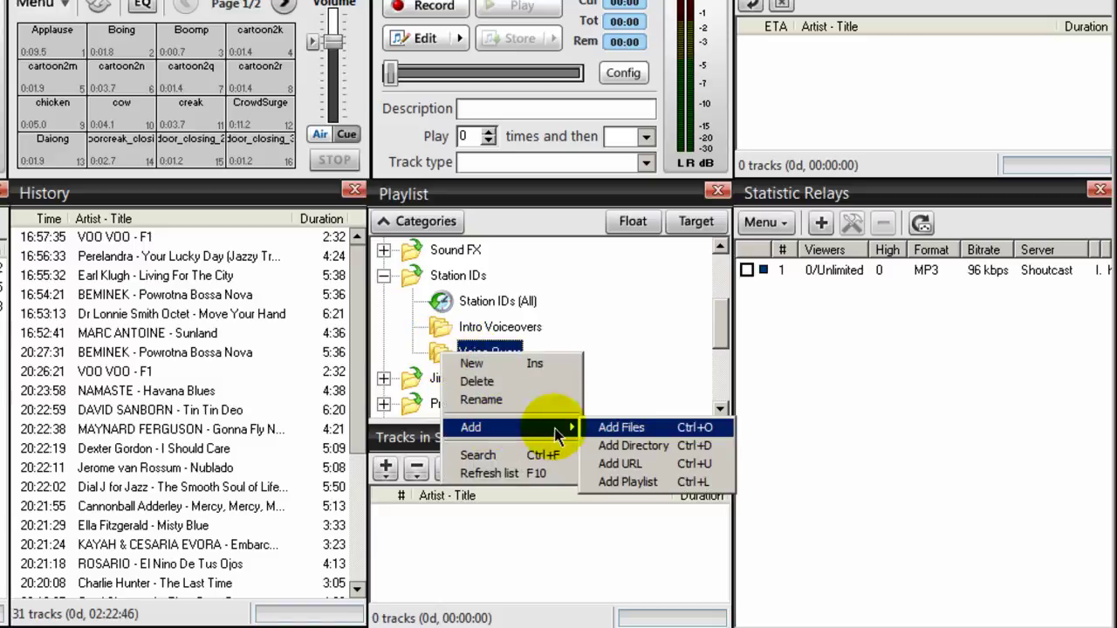
pyautogui.click(643, 483)
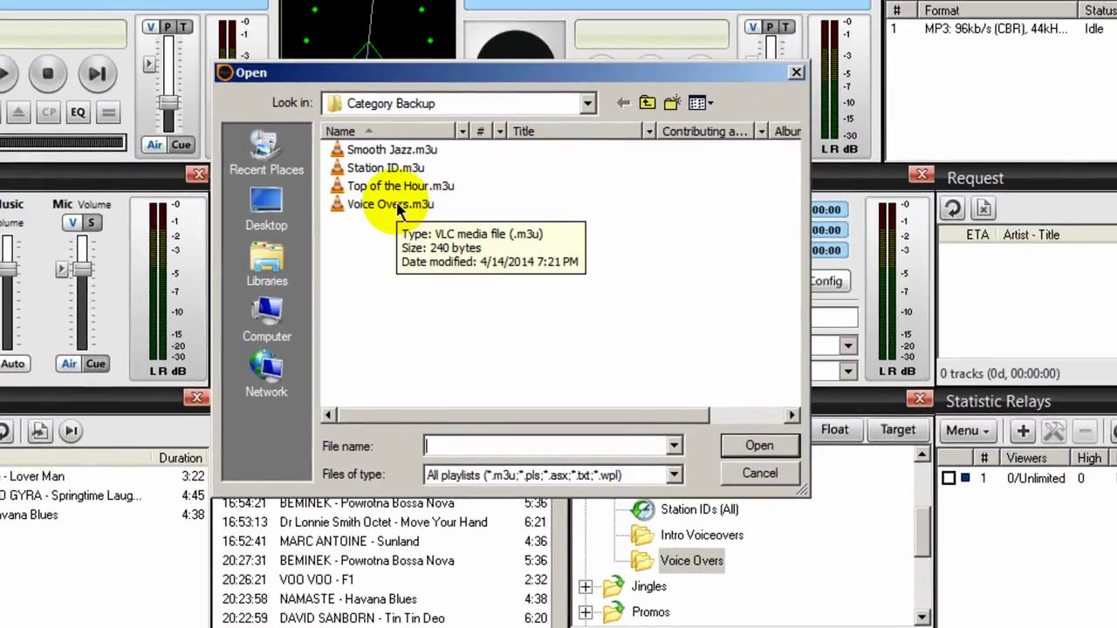
pyautogui.click(391, 204)
pyautogui.click(758, 446)
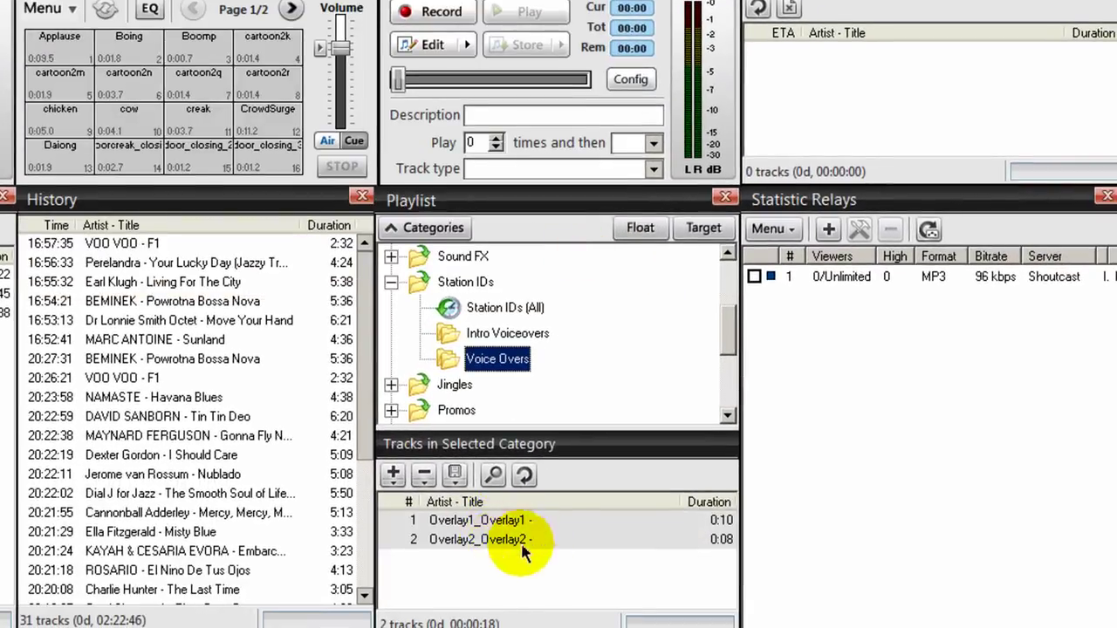
# Create a new subcategory named Station ID under the Station IDs category.
pyautogui.click(418, 282)
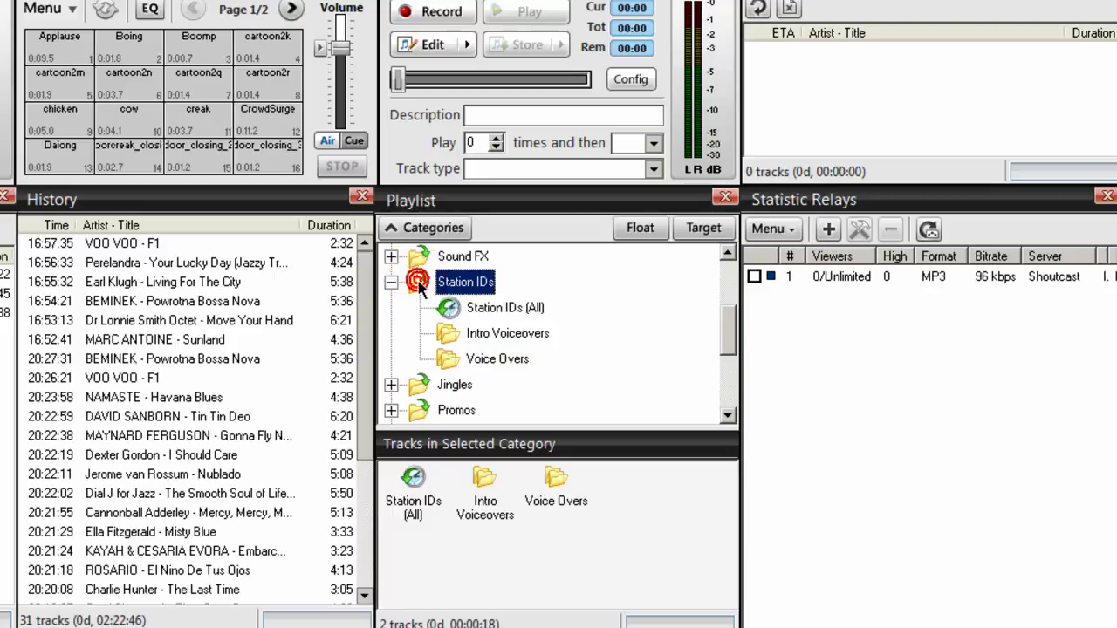
pyautogui.rightClick(416, 281)
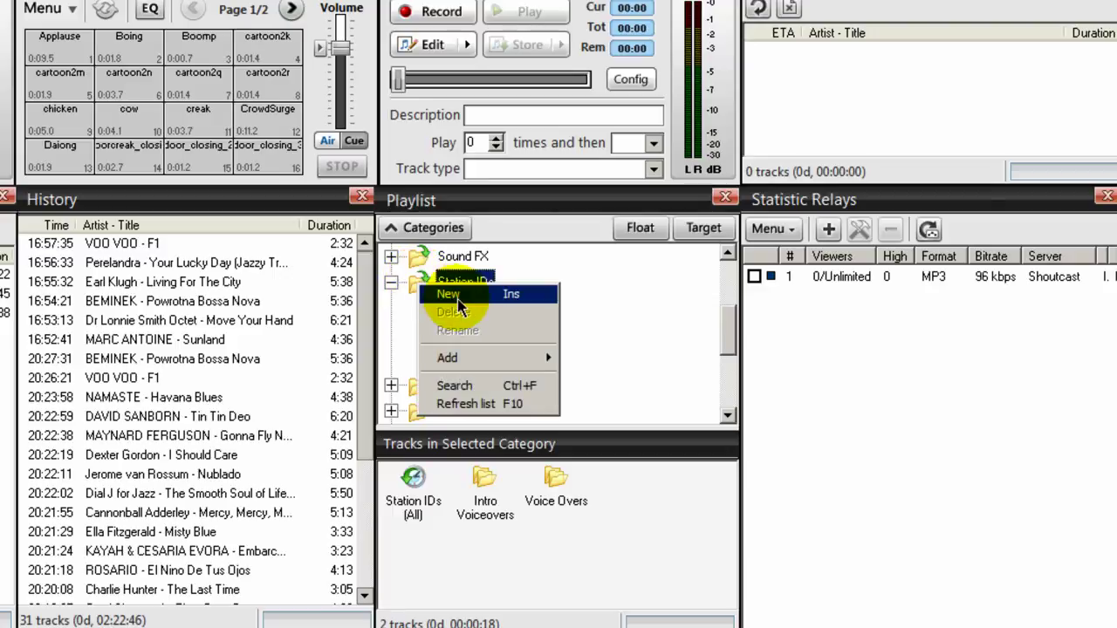
pyautogui.click(444, 294)
pyautogui.write('Station ID')
pyautogui.click(564, 374)
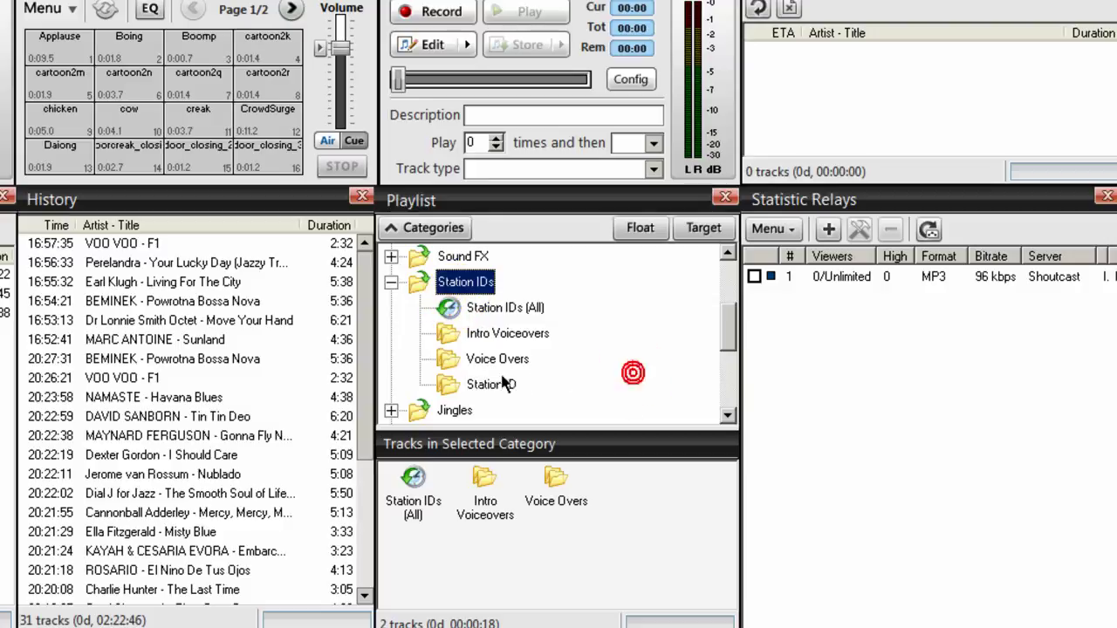
# Add the playlist Station ID.m3u from the Category Backup folder to the new Station ID category.
pyautogui.rightClick(454, 388)
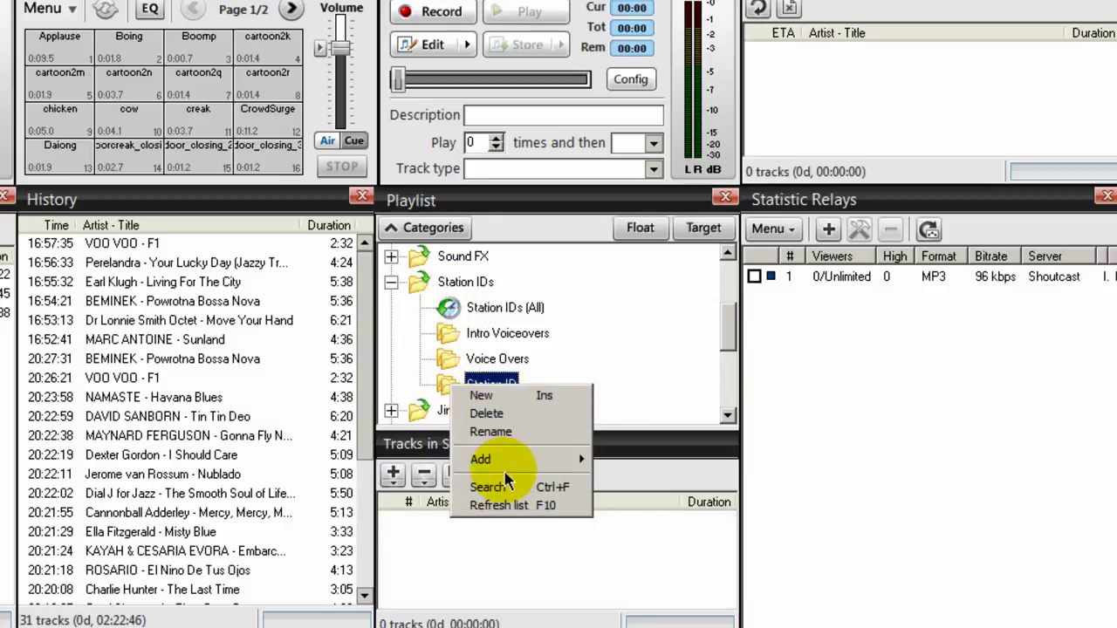
pyautogui.moveTo(504, 469)
pyautogui.click(637, 514)
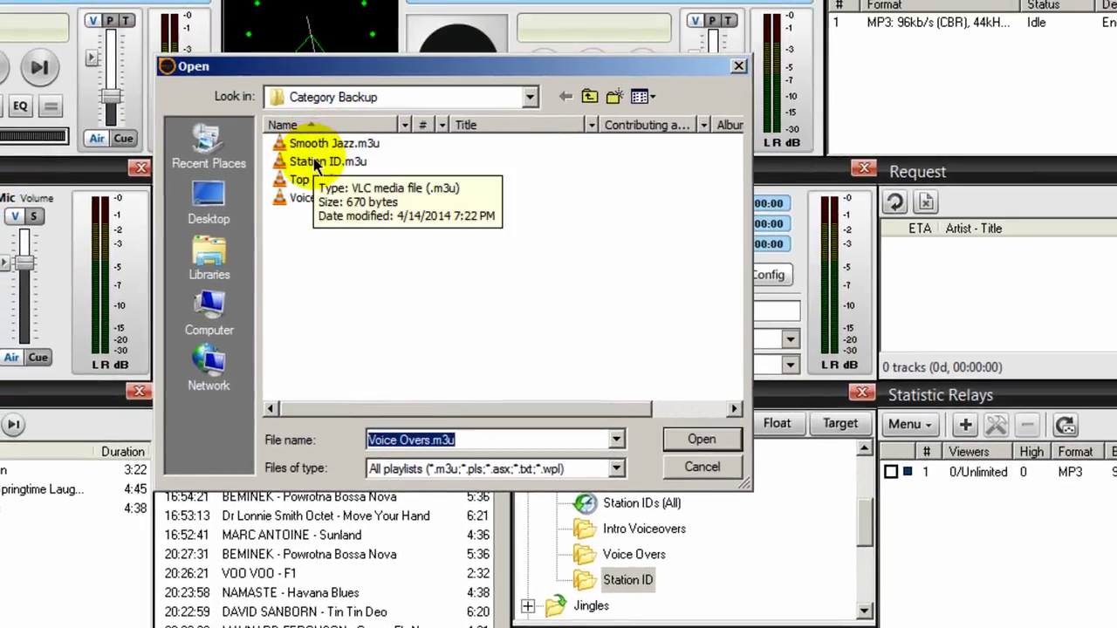
pyautogui.click(315, 163)
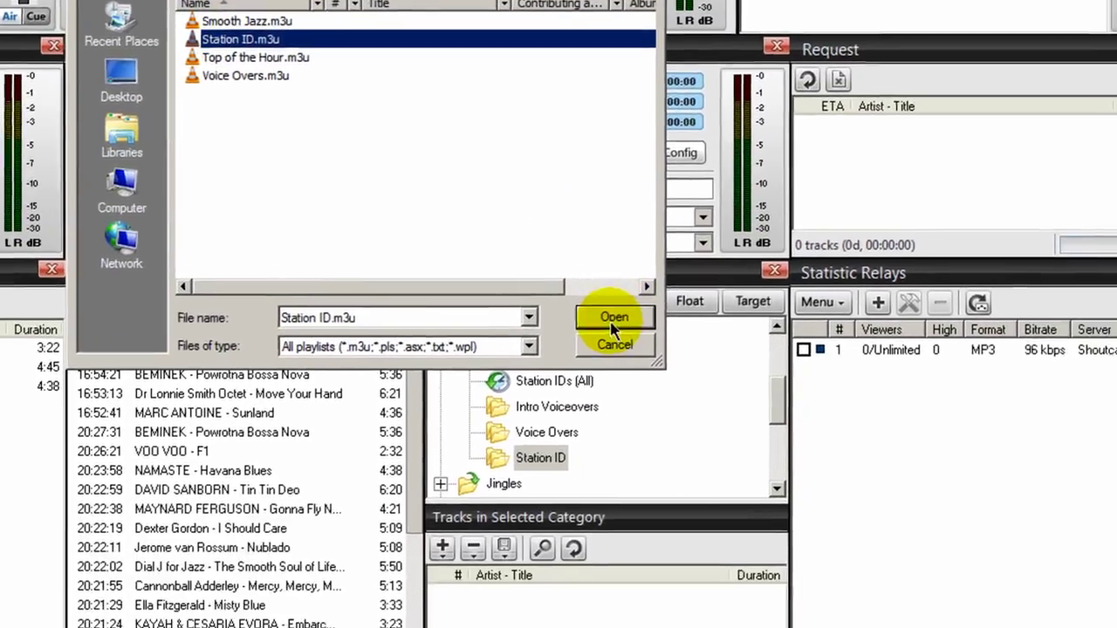
pyautogui.click(701, 439)
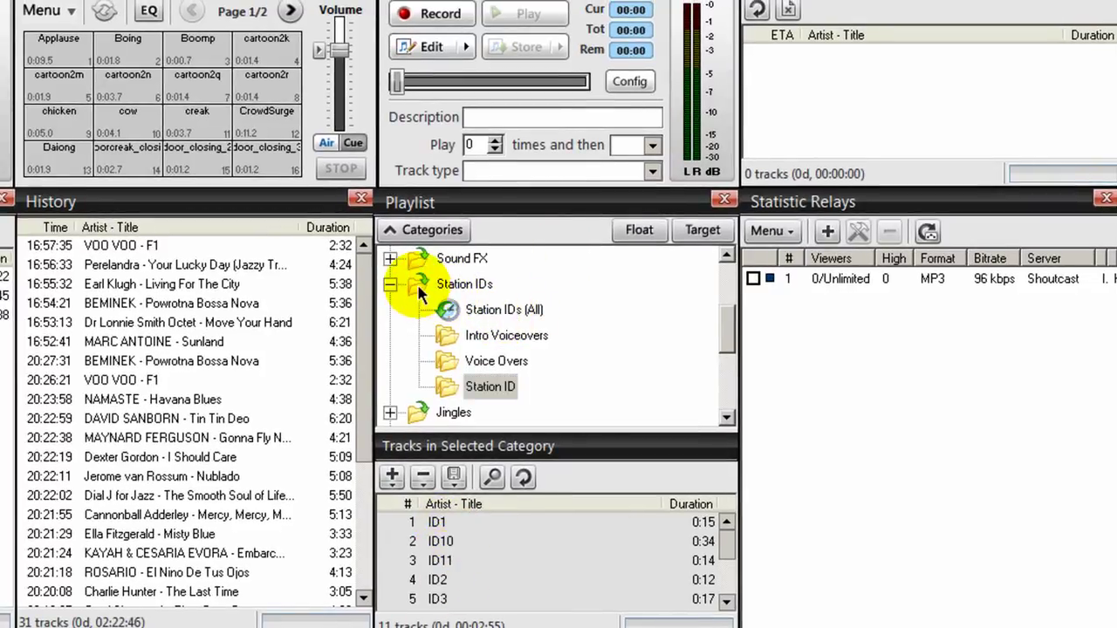
# Create a new subcategory named Top of the Hour under the Station IDs category.
pyautogui.click(416, 283)
pyautogui.press('Insert')
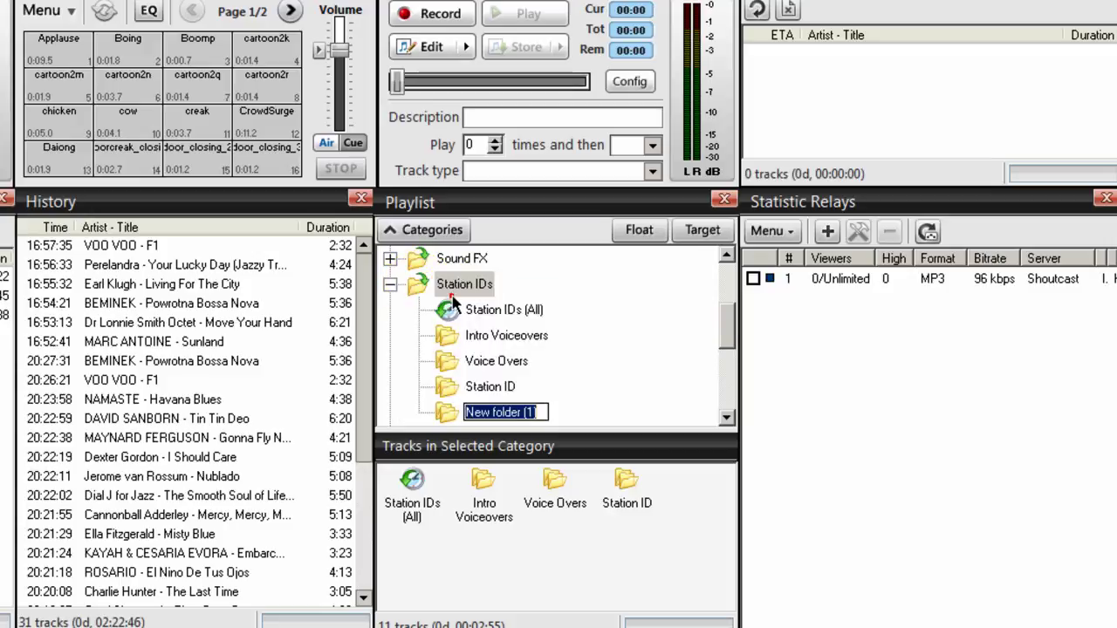
pyautogui.write('T')
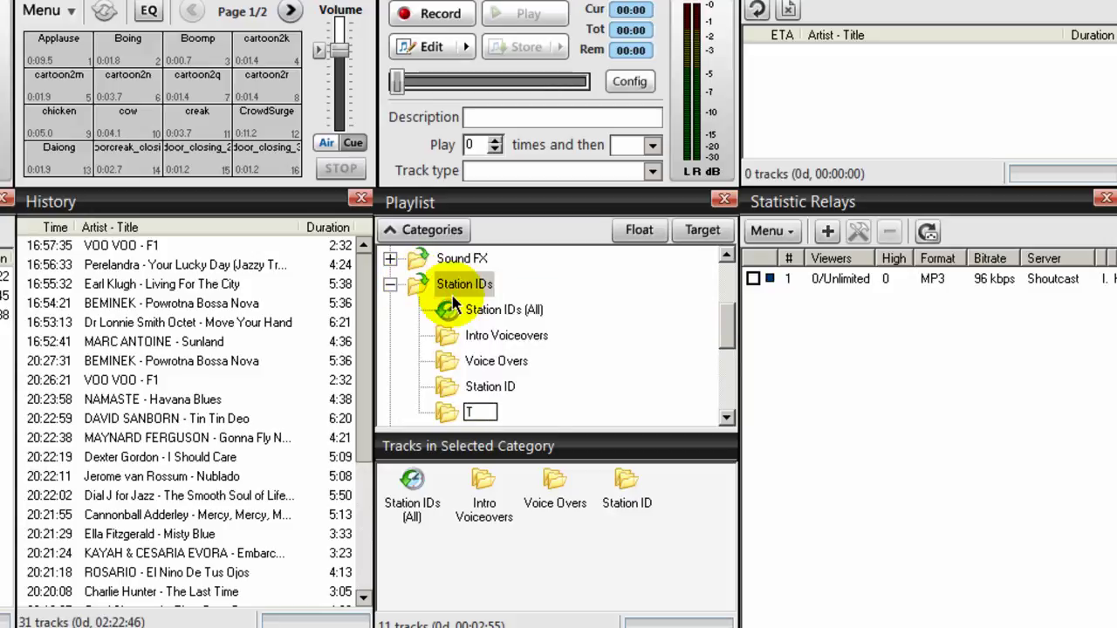
pyautogui.write('op of the Hour')
pyautogui.click(538, 394)
# Add the playlist Top of the Hour.m3u from the Category Backup folder to the new Top of the Hour category.
pyautogui.rightClick(443, 415)
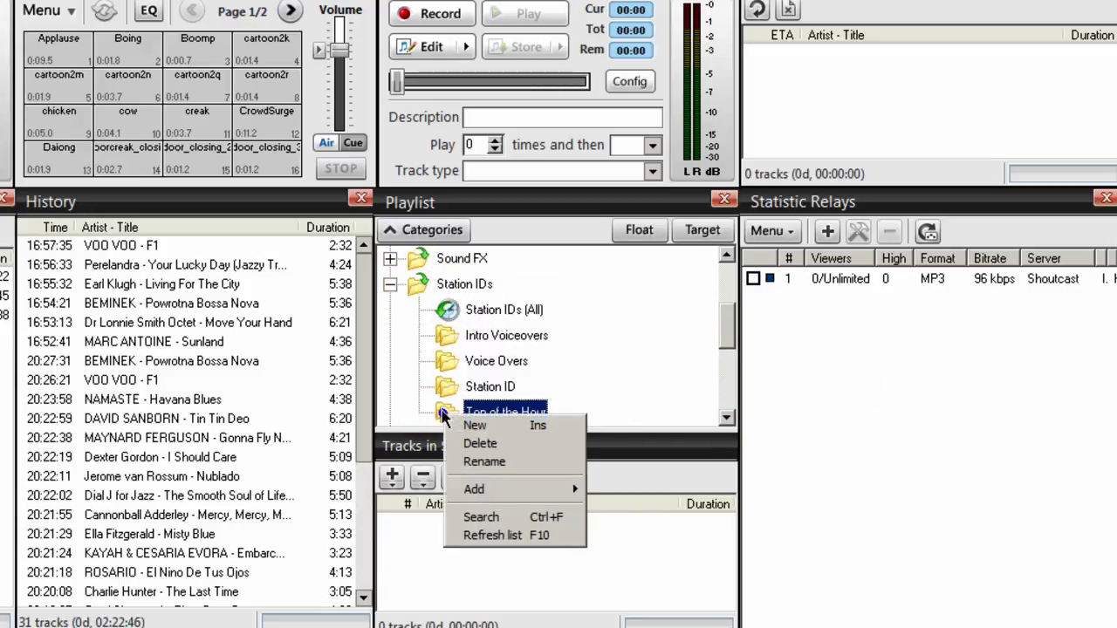
pyautogui.moveTo(558, 489)
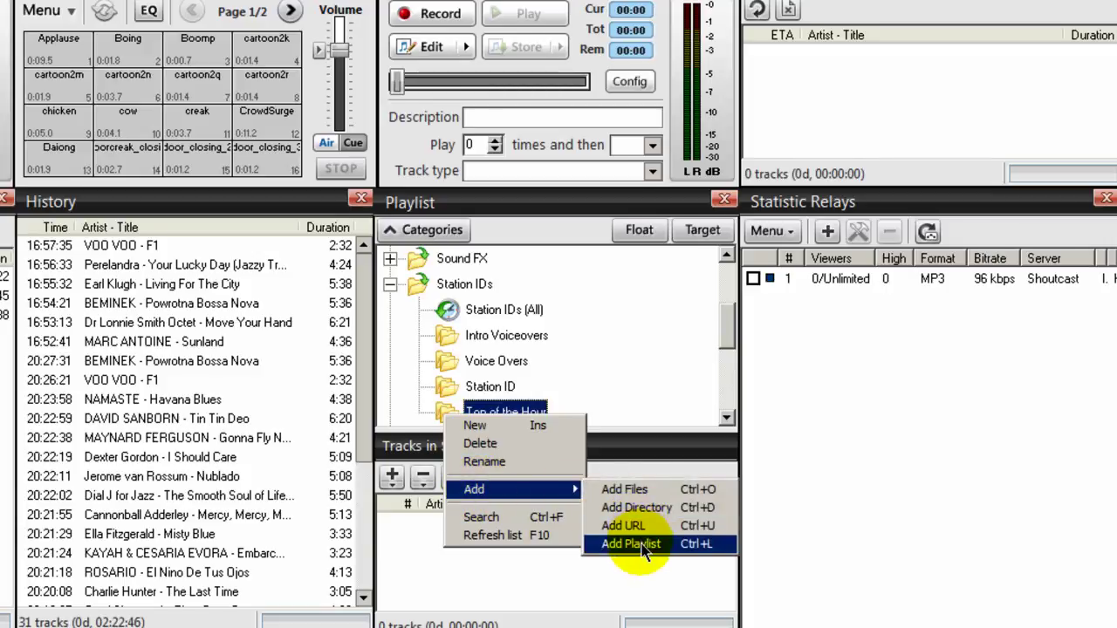
pyautogui.click(641, 545)
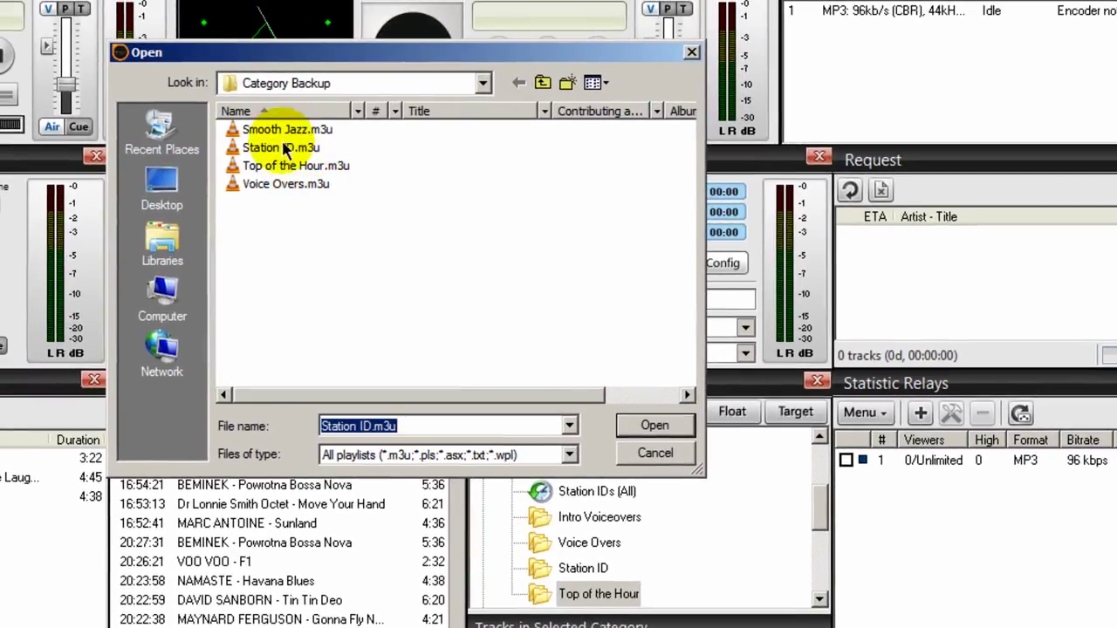
pyautogui.click(279, 166)
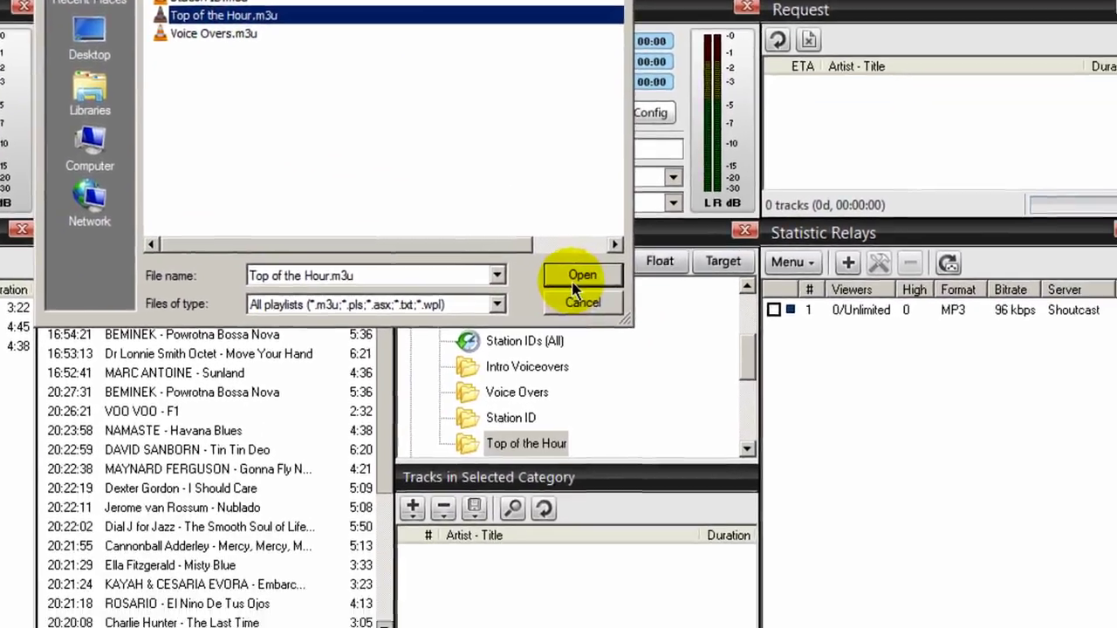
pyautogui.click(572, 278)
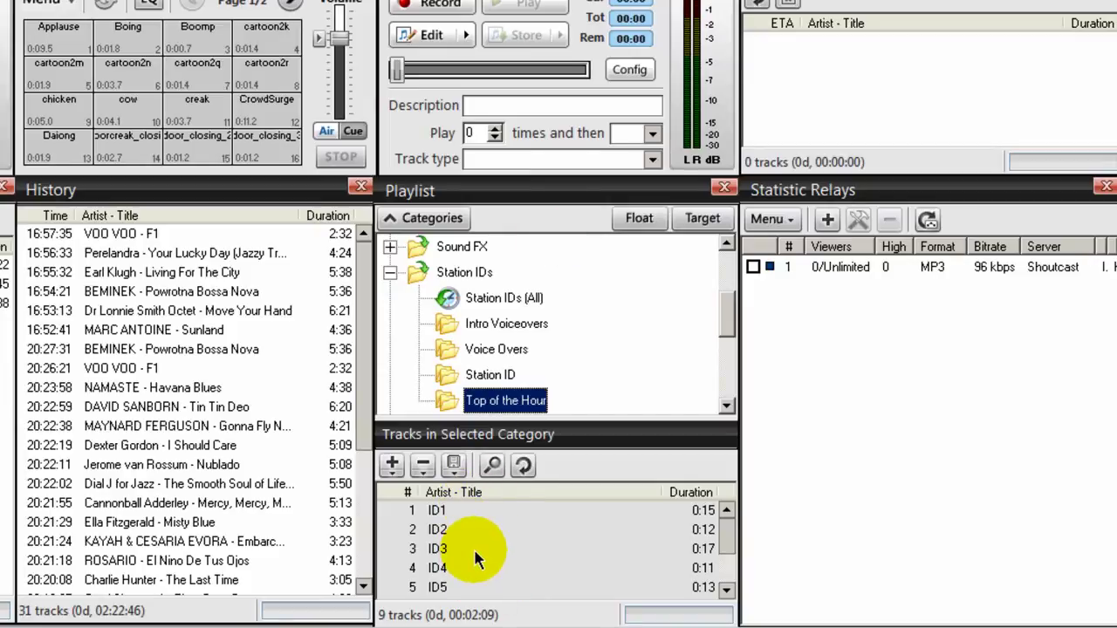